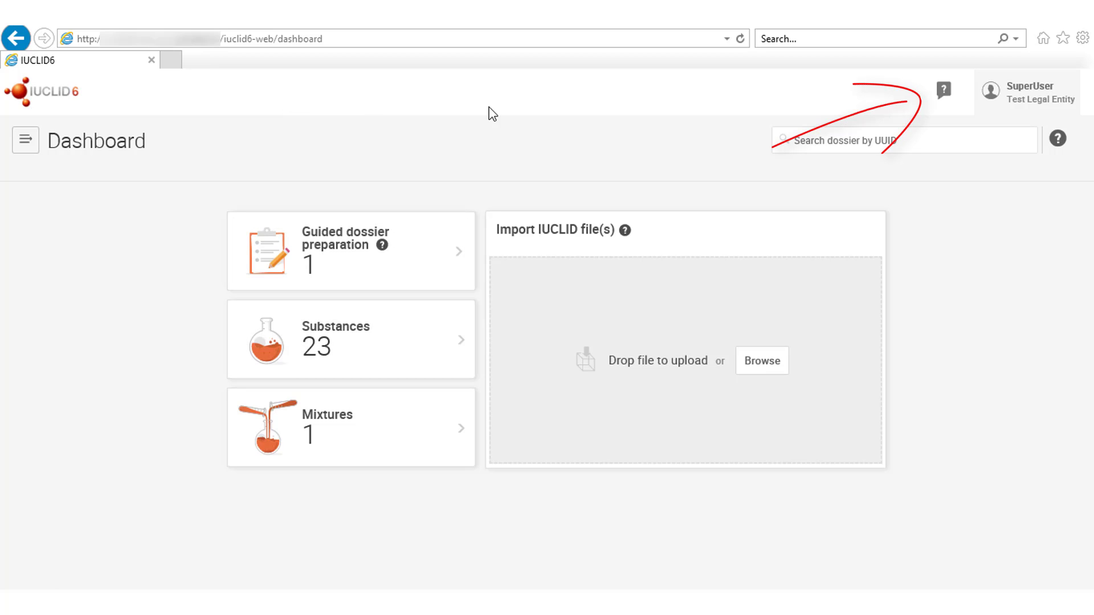
Step: Open the header help menu with Q&A, support request, additional information and video tutorials
left_click(936, 94)
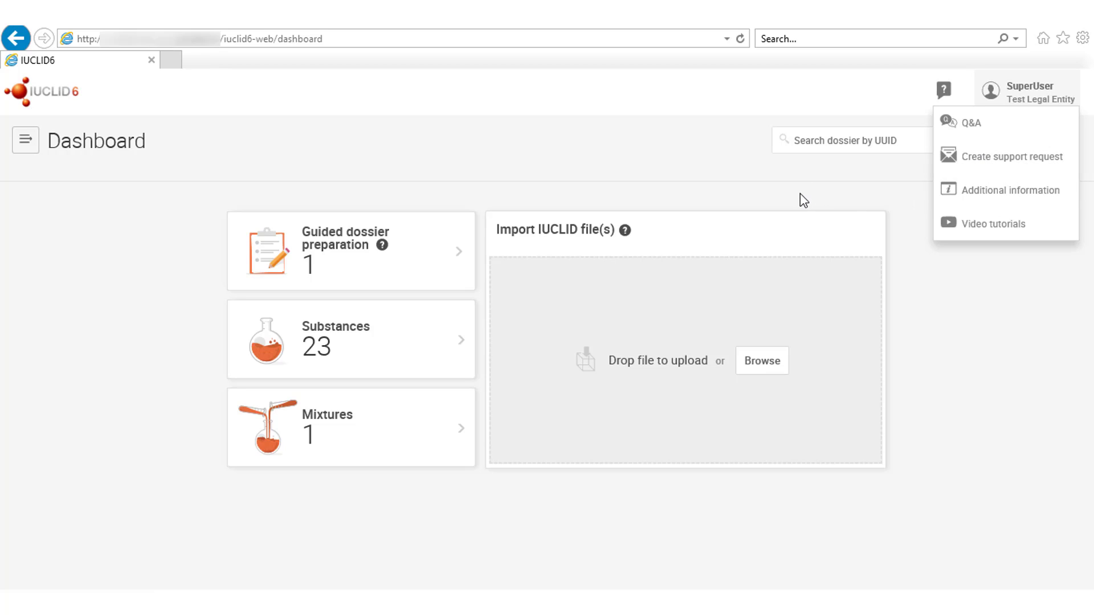
Step: Close the help menu, check the Download IUCLID help languages, keep English, and close the dialog
left_click(817, 156)
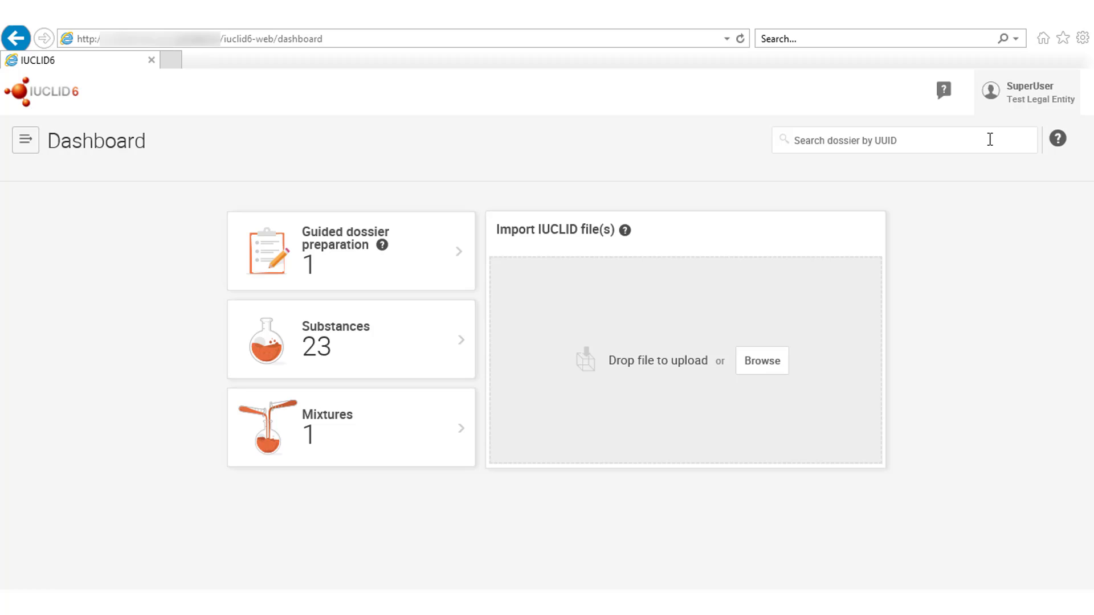
left_click(1063, 144)
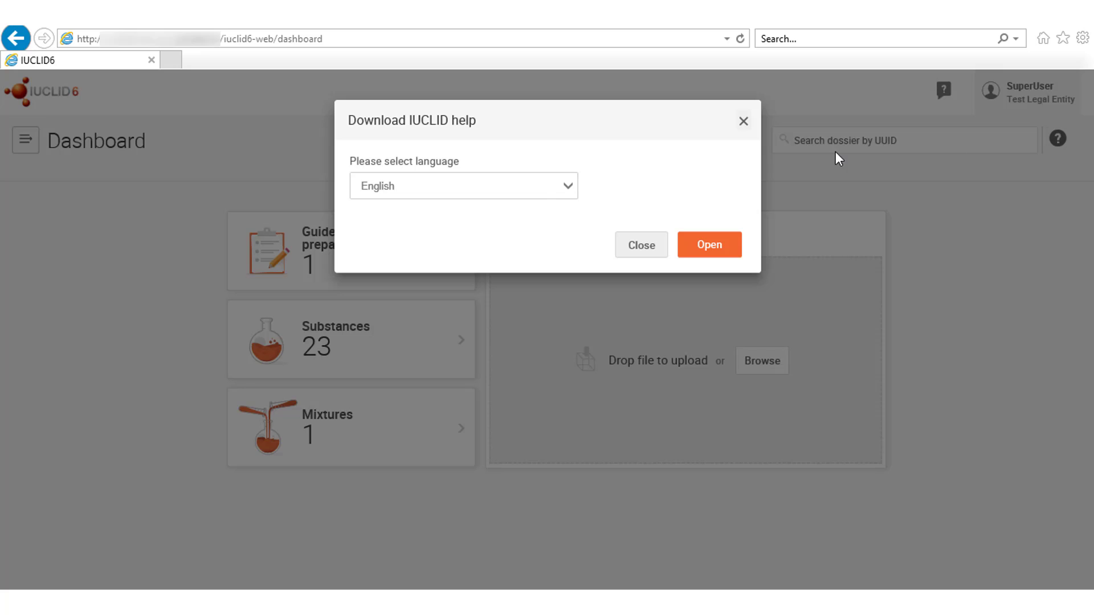
left_click(555, 193)
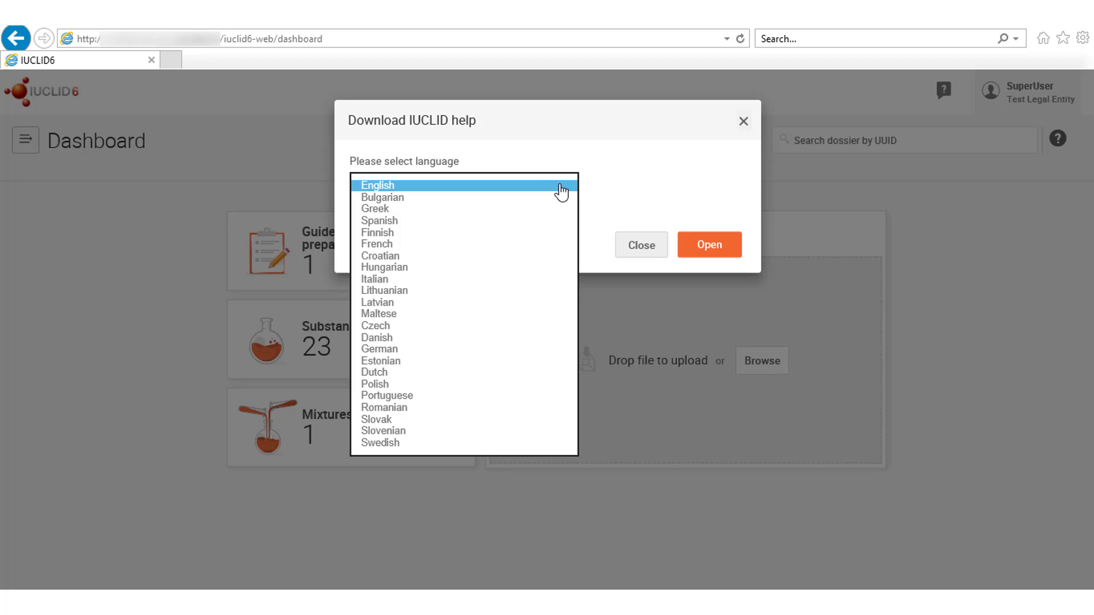
left_click(646, 190)
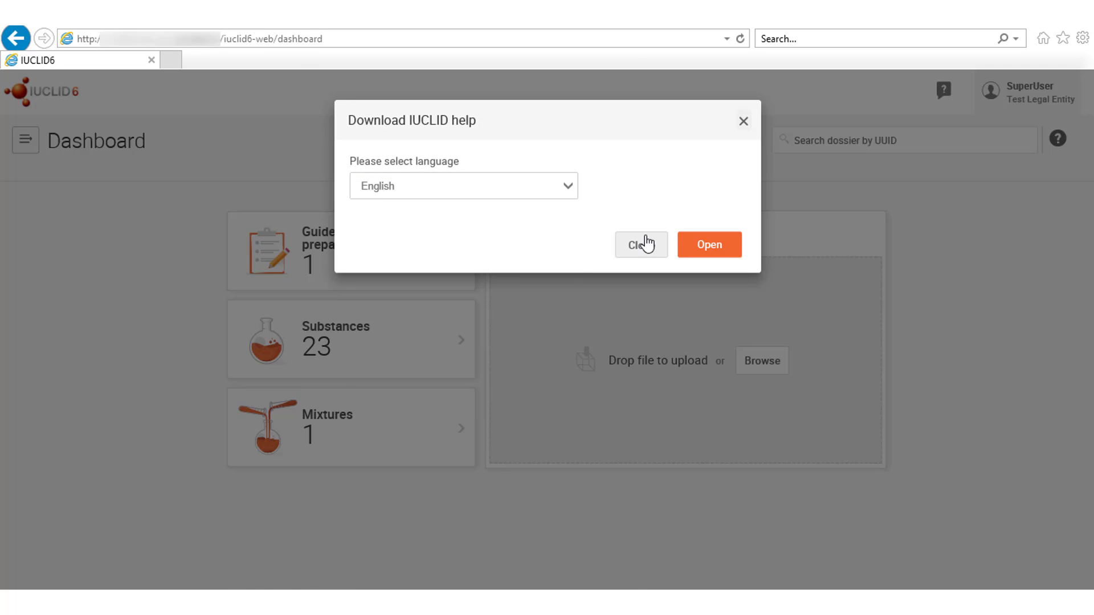
left_click(642, 245)
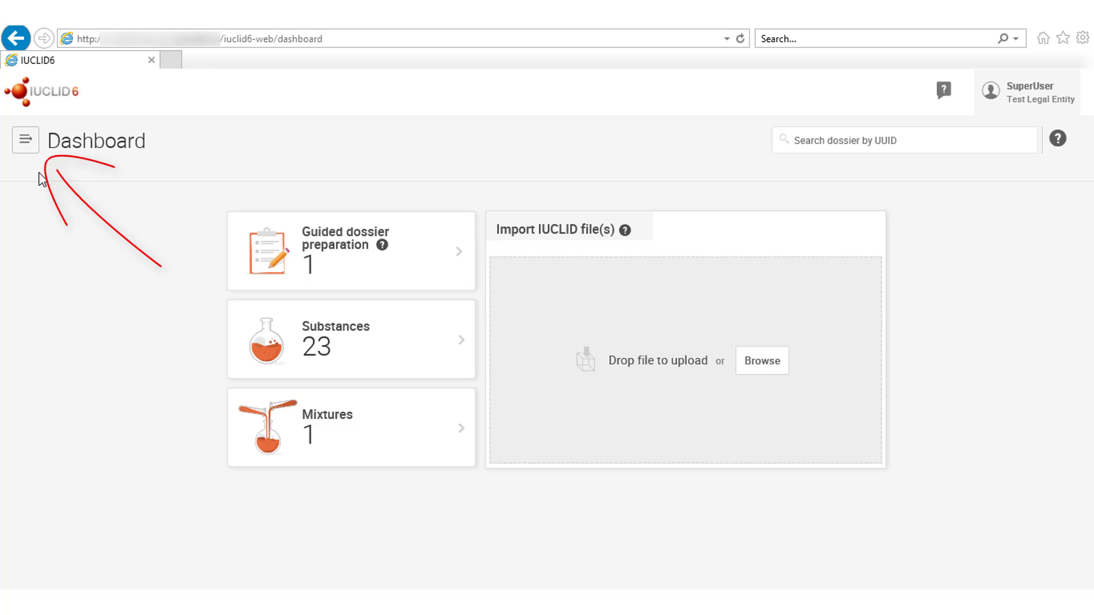
left_click(26, 140)
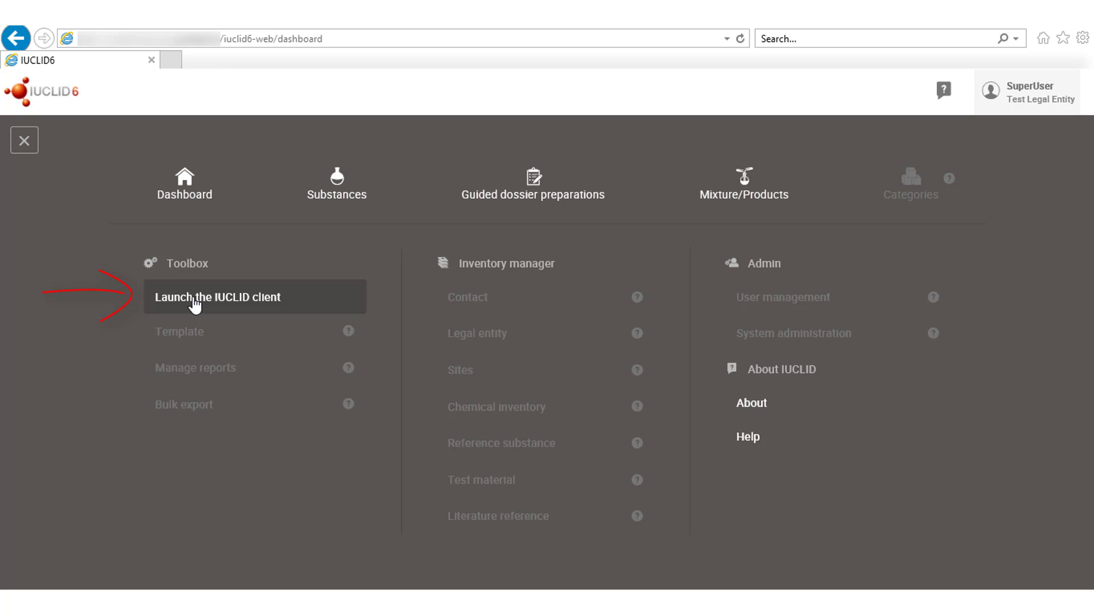
left_click(195, 302)
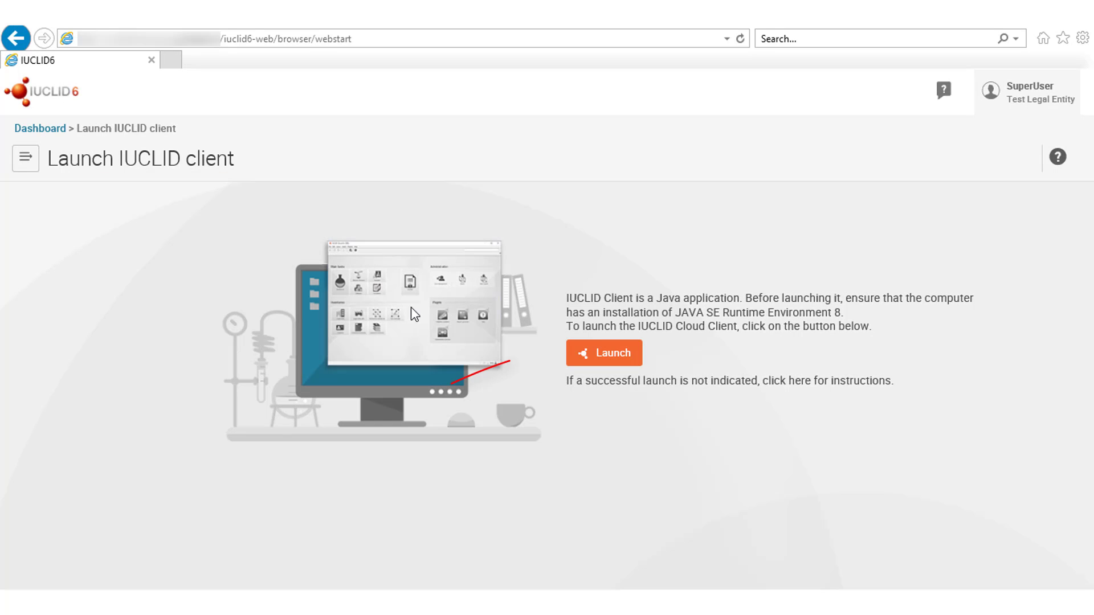
left_click(52, 131)
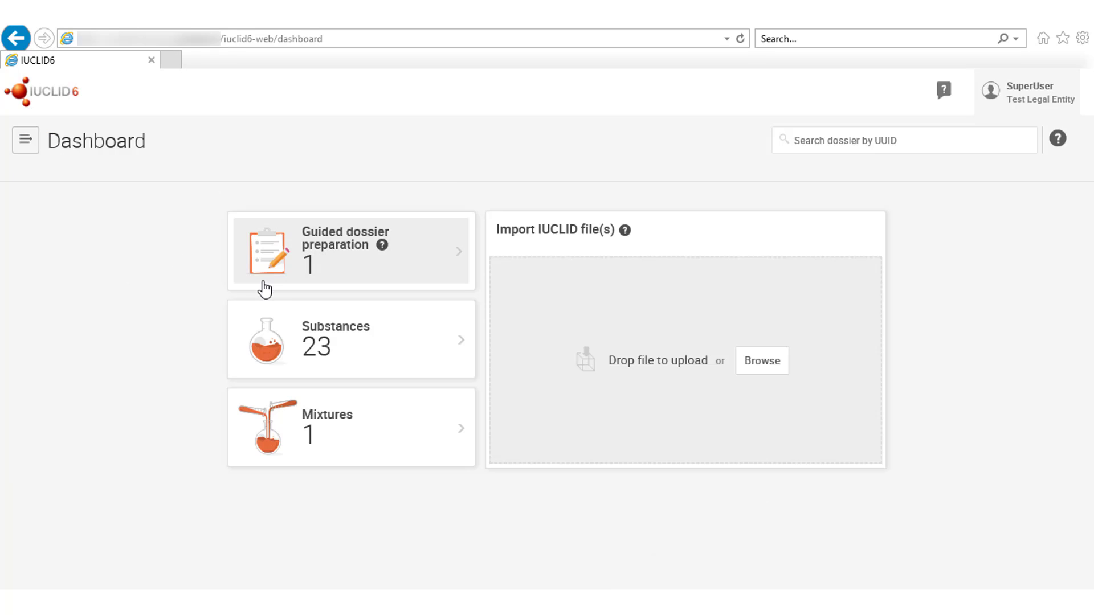
Step: Open the Substances tile to list all 23 substances, newest first
left_click(272, 344)
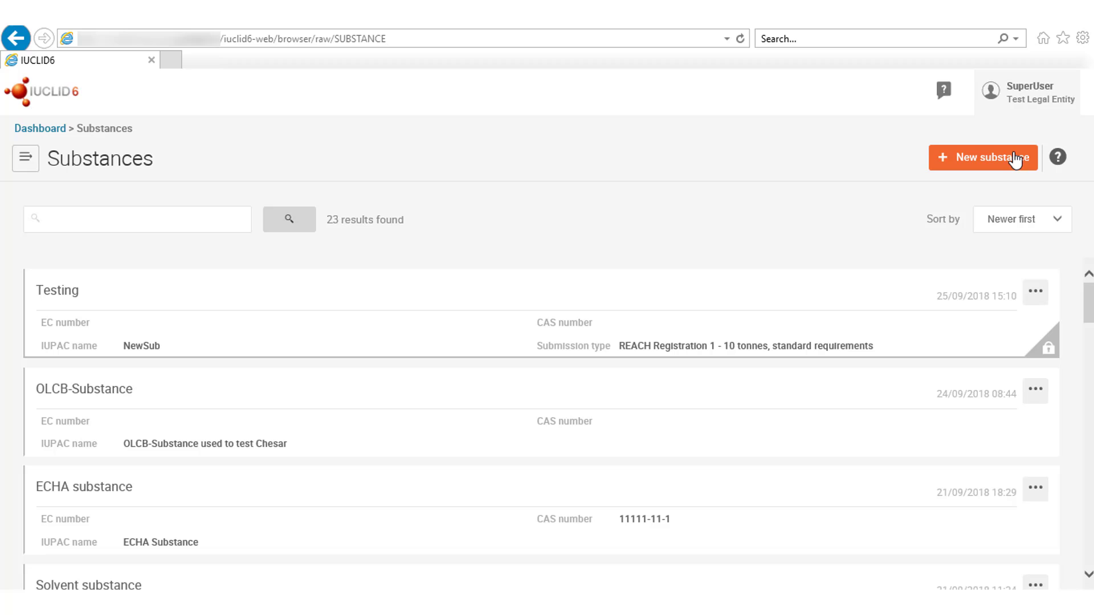
left_click(970, 164)
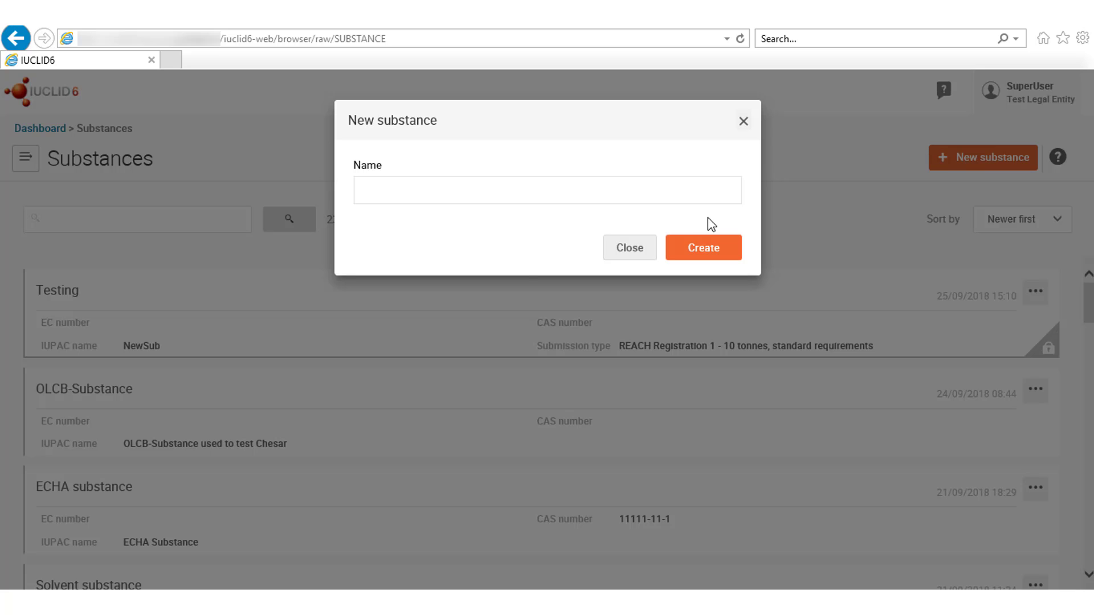
left_click(618, 250)
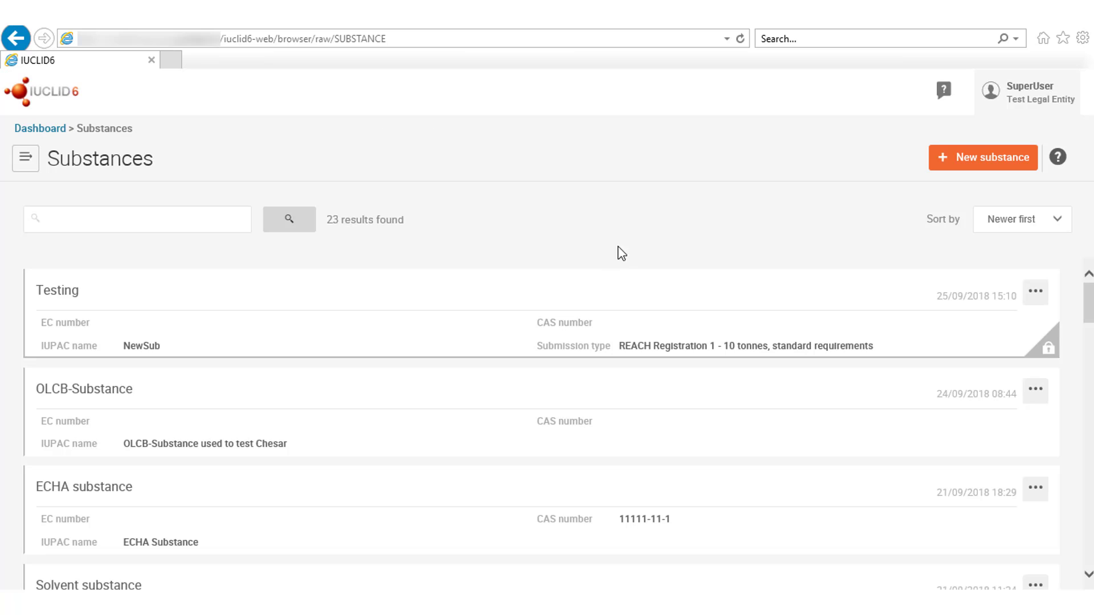
left_click(1037, 223)
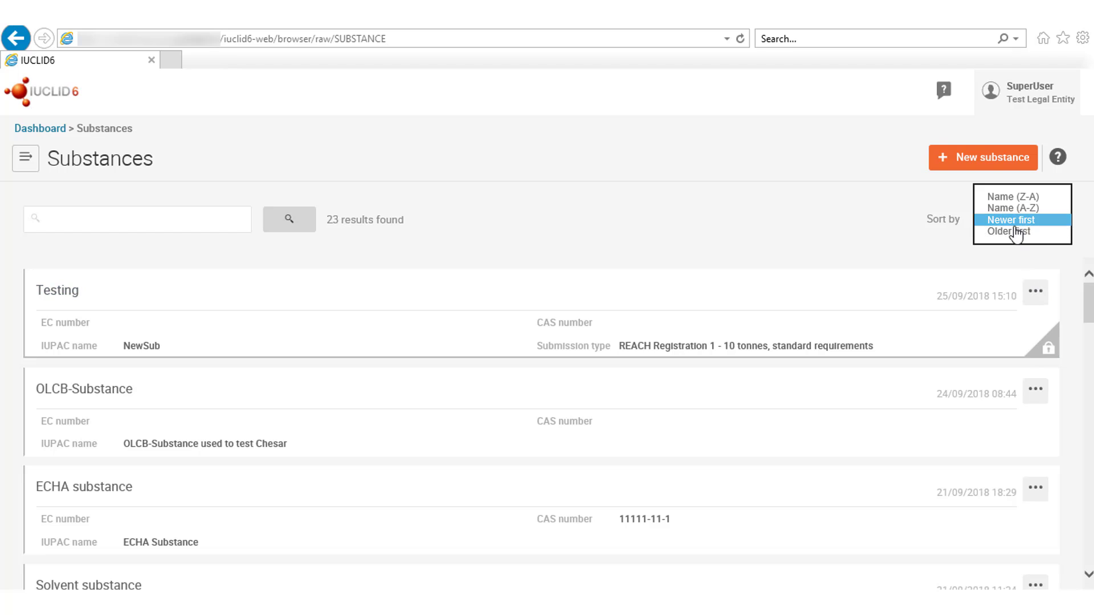
left_click(588, 248)
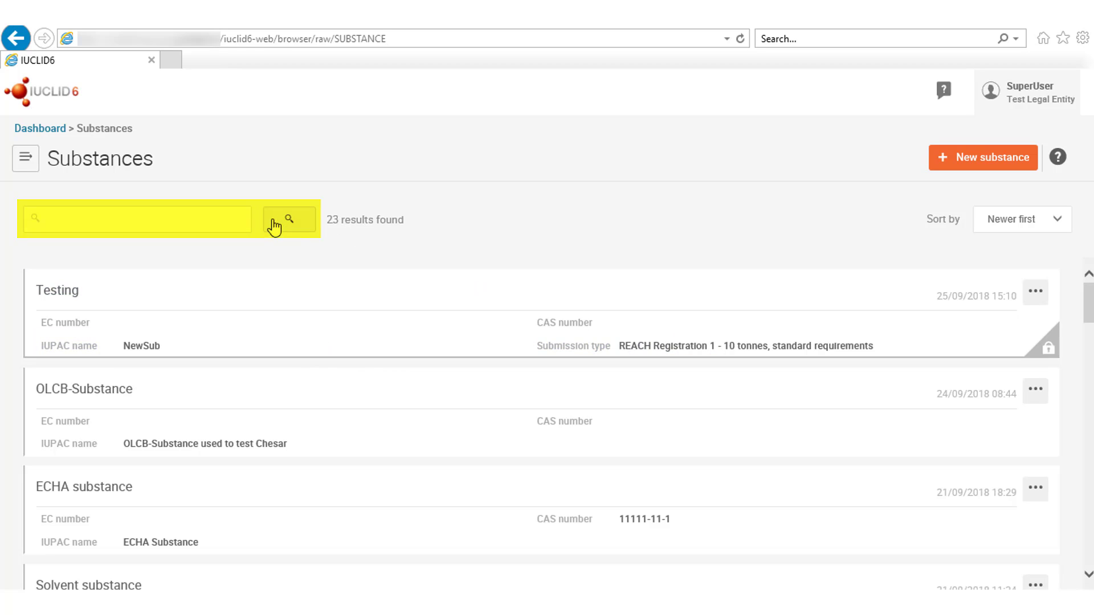
left_click(139, 222)
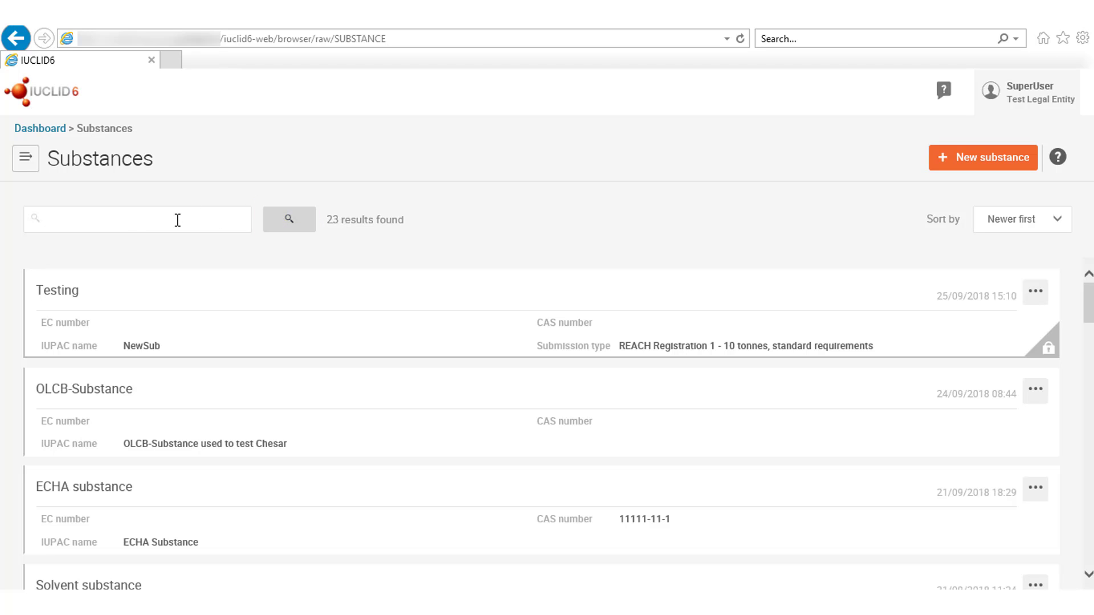
key("Return")
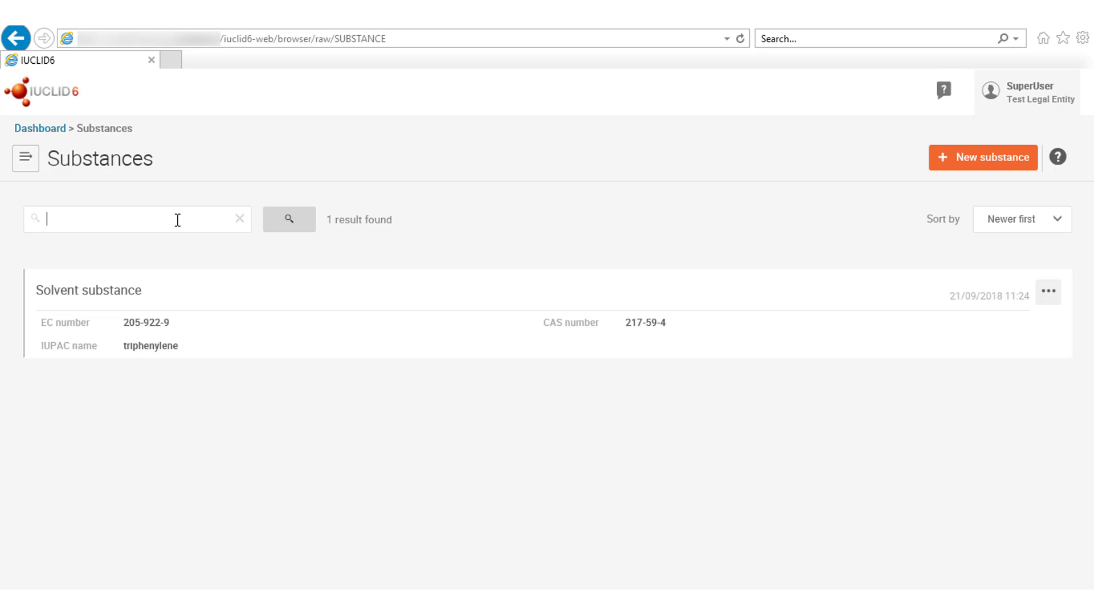
key("Return")
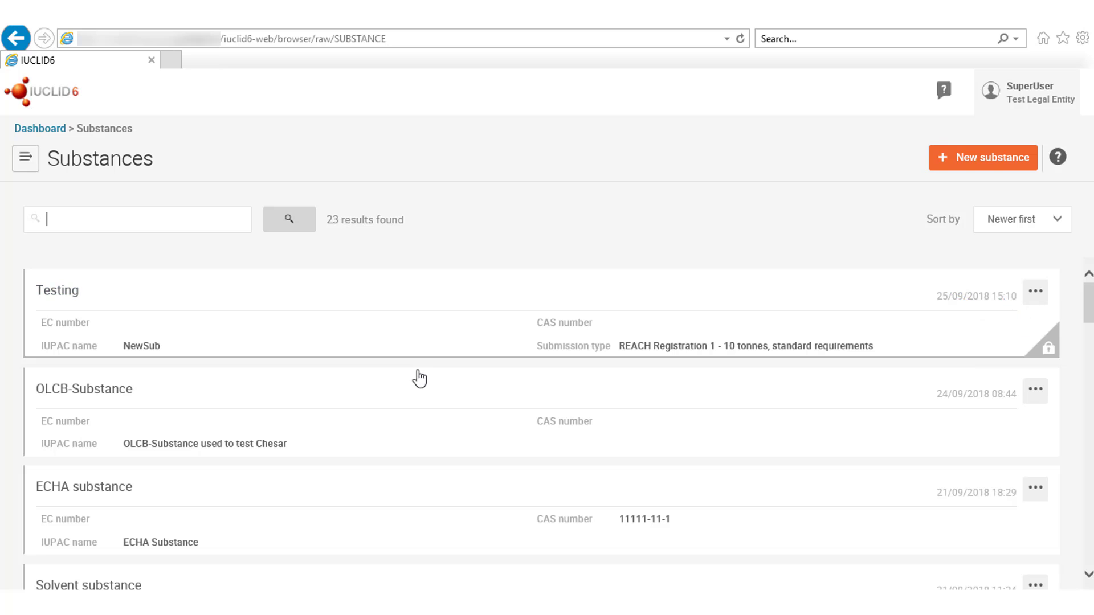
scroll(376, 424, "down", 3)
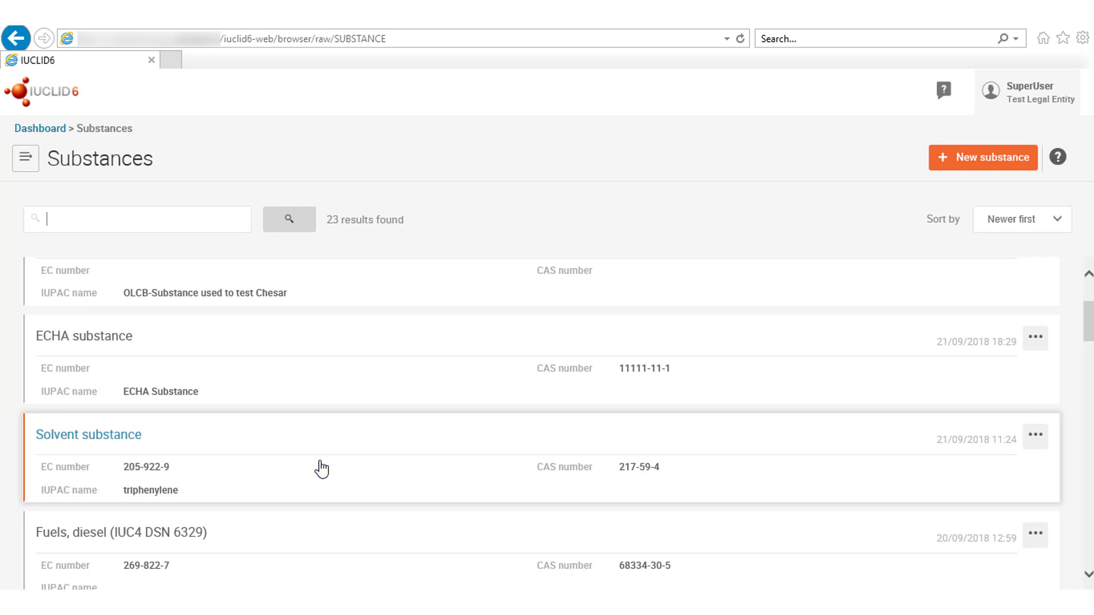
scroll(322, 469, "up", 3)
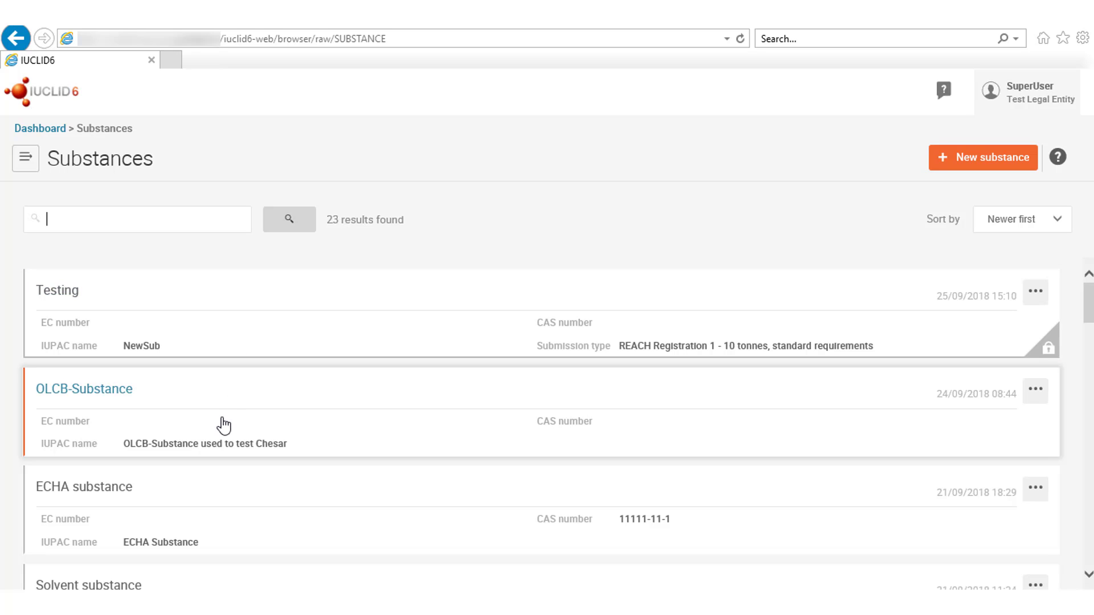
scroll(224, 425, "down", 1)
scroll(223, 425, "down", 1)
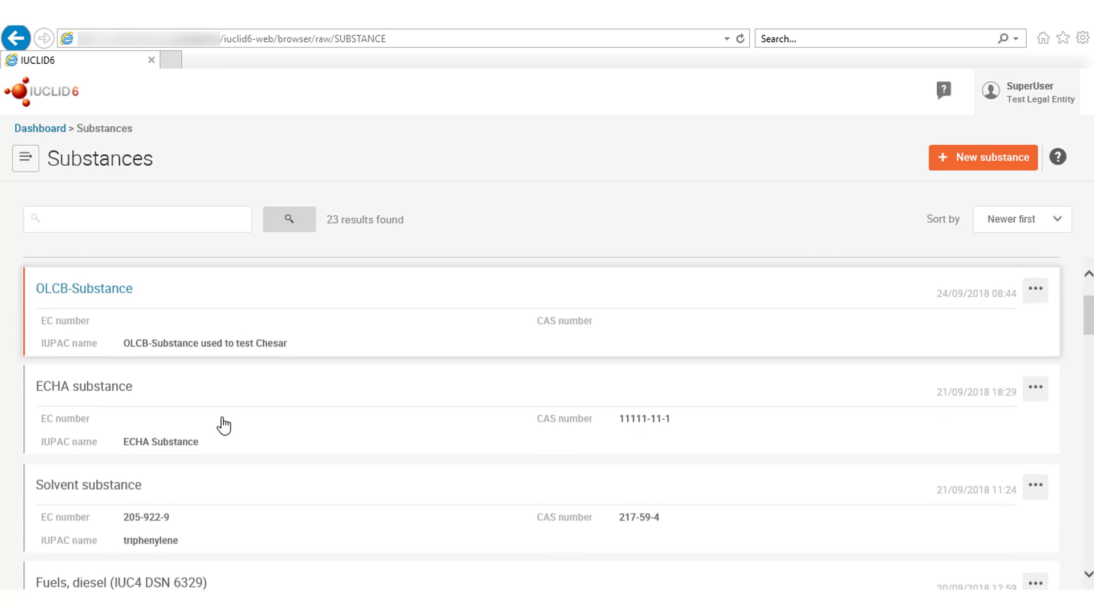
scroll(211, 446, "down", 1)
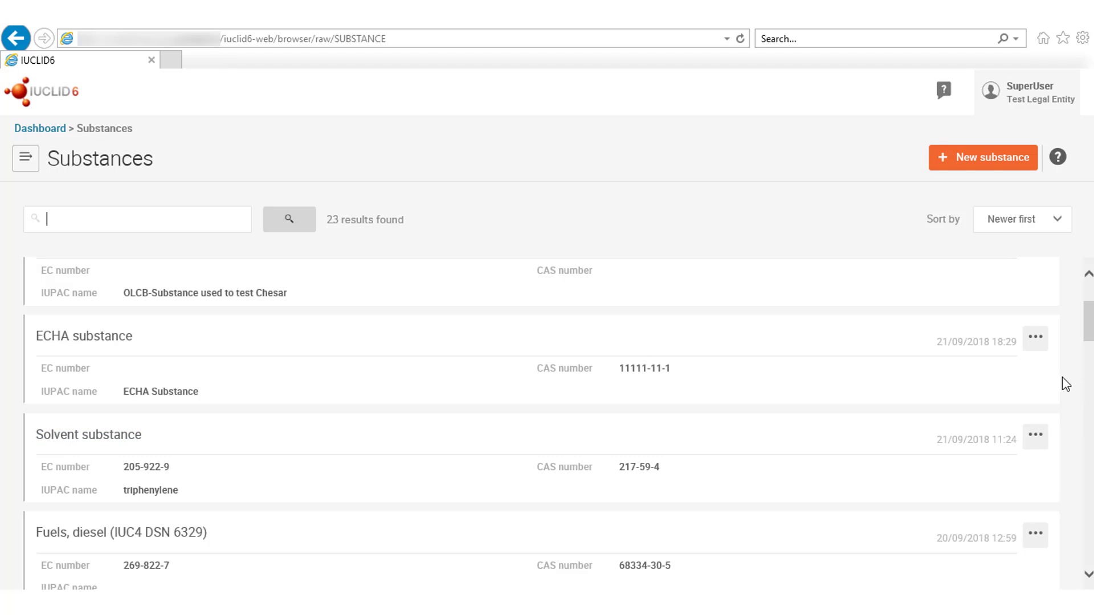
left_click(1037, 342)
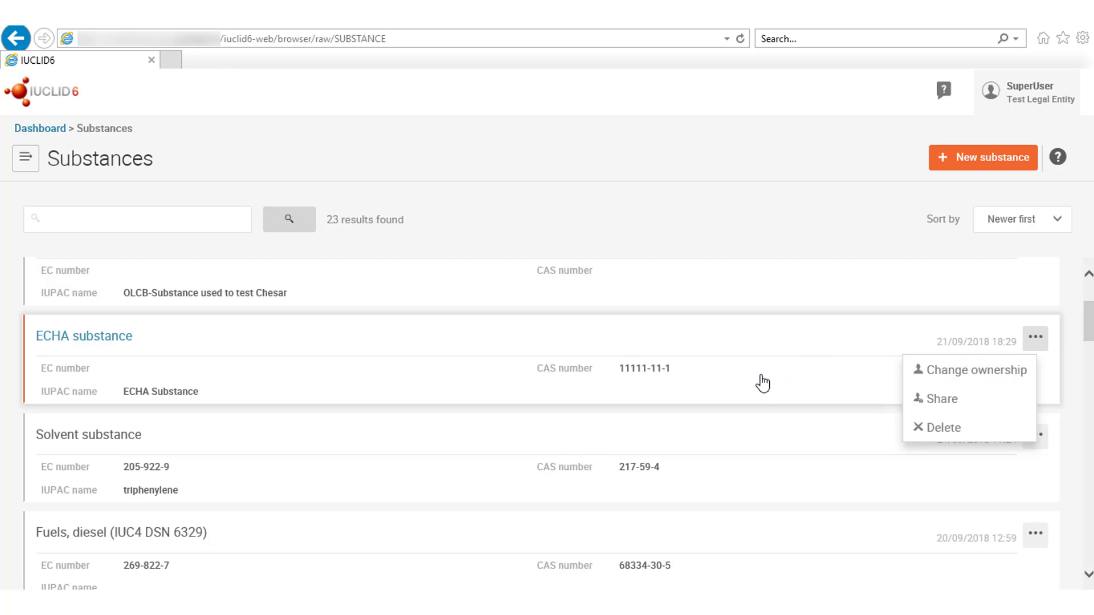
left_click(490, 219)
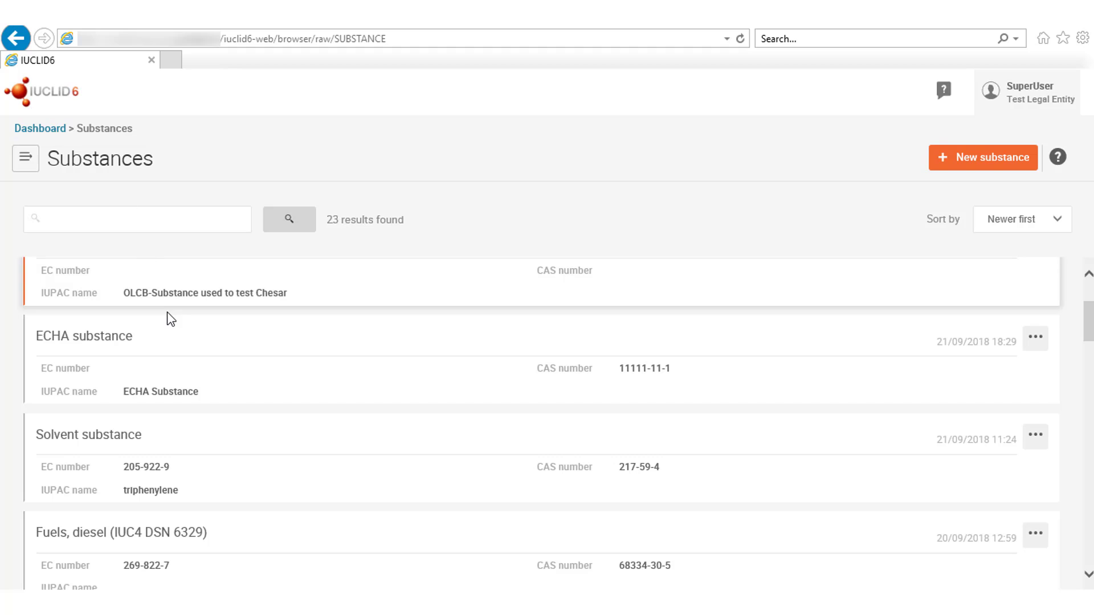
scroll(154, 386, "down", 1)
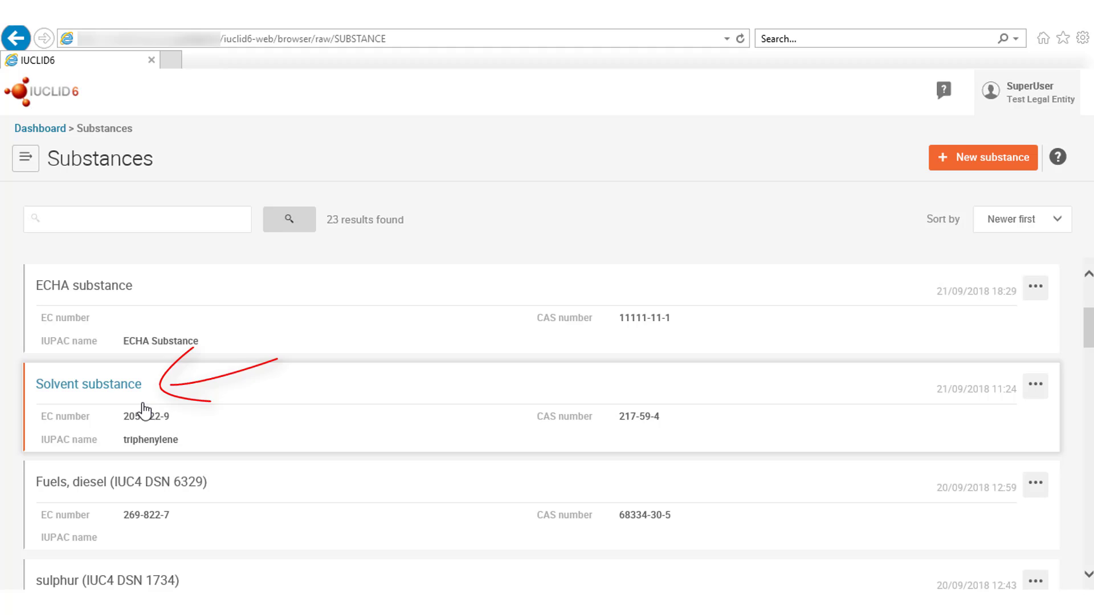
Step: Open Solvent substance and pick submission type REACH Registration 1 - 10 tonnes, standard requirements
left_click(144, 409)
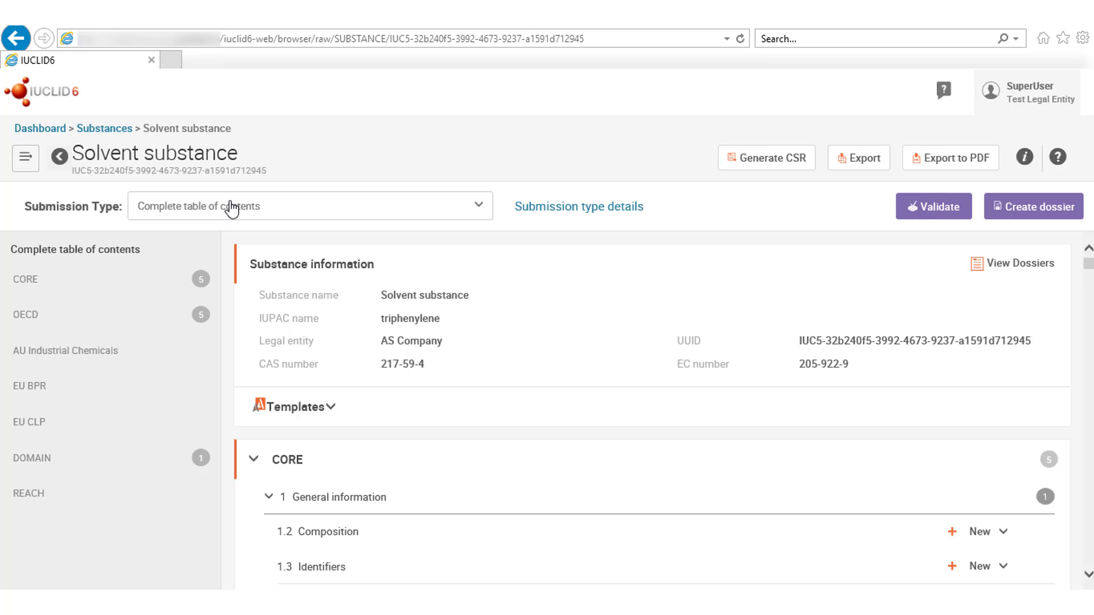
left_click(230, 206)
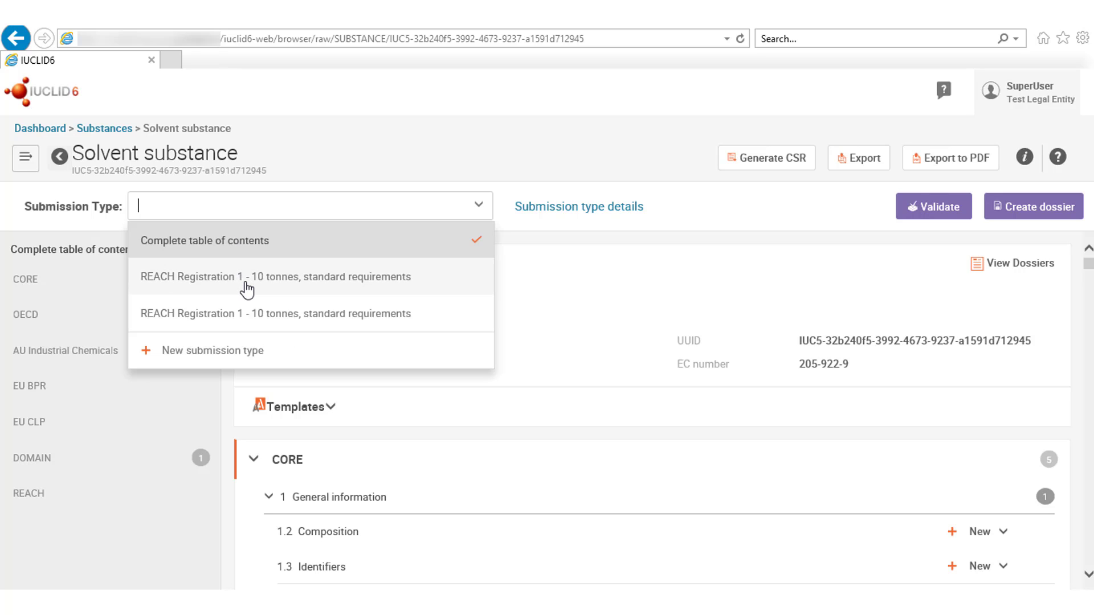
left_click(245, 278)
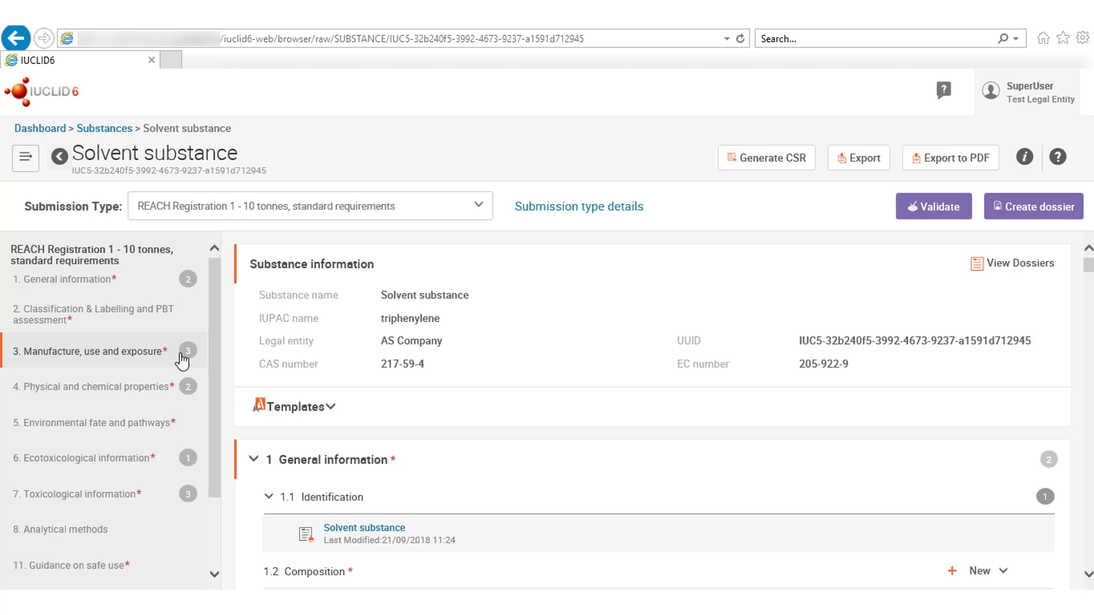
left_click(164, 362)
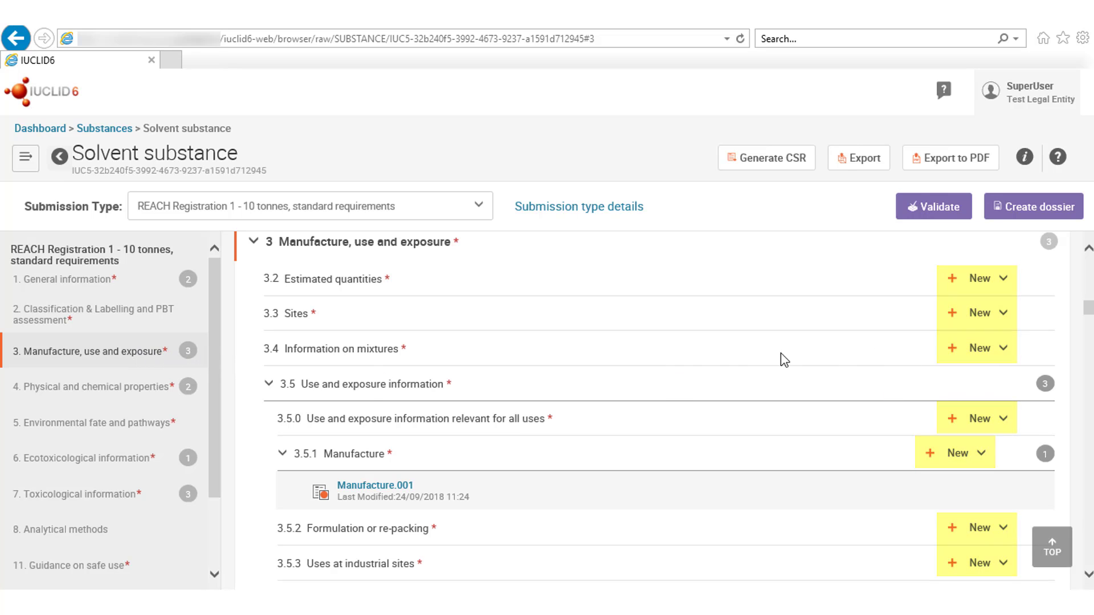
left_click(1003, 349)
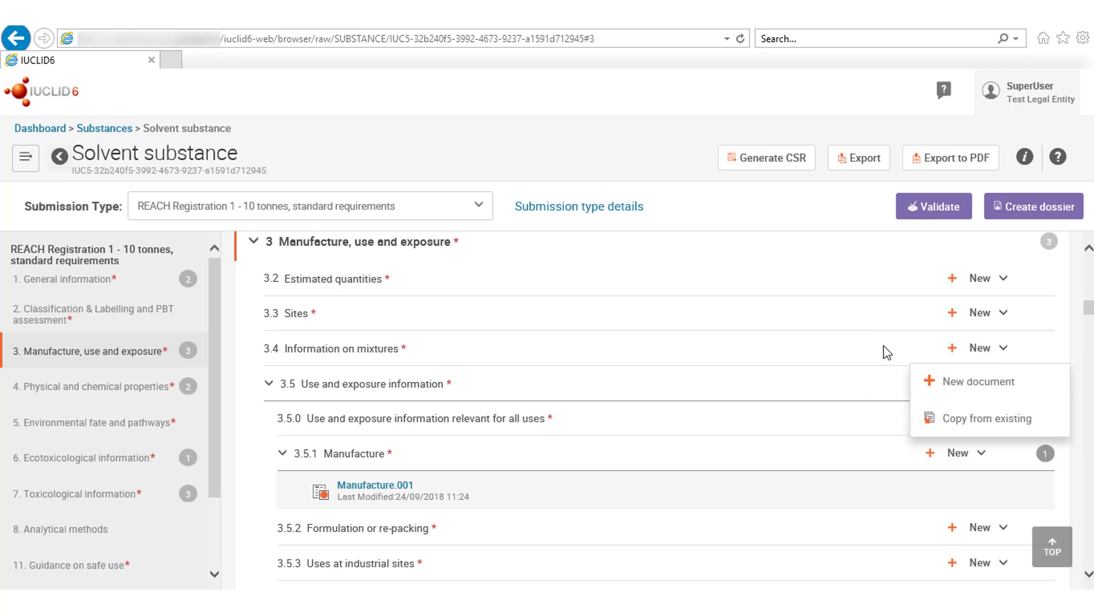
left_click(1050, 551)
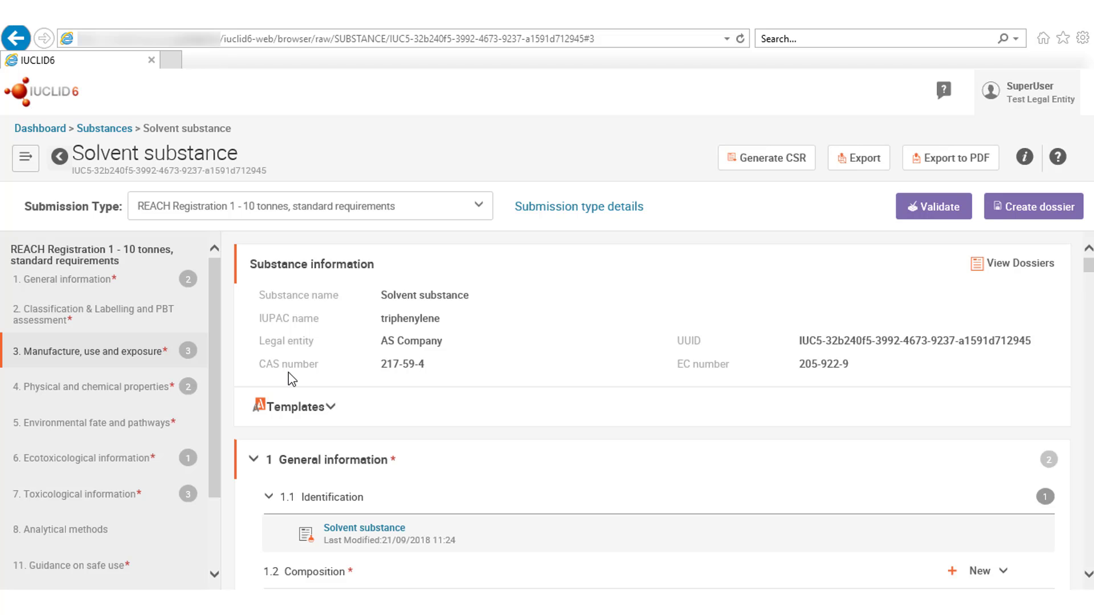
Step: Open the browser's Find bar on the Solvent substance page with Ctrl+F
key("ctrl+f")
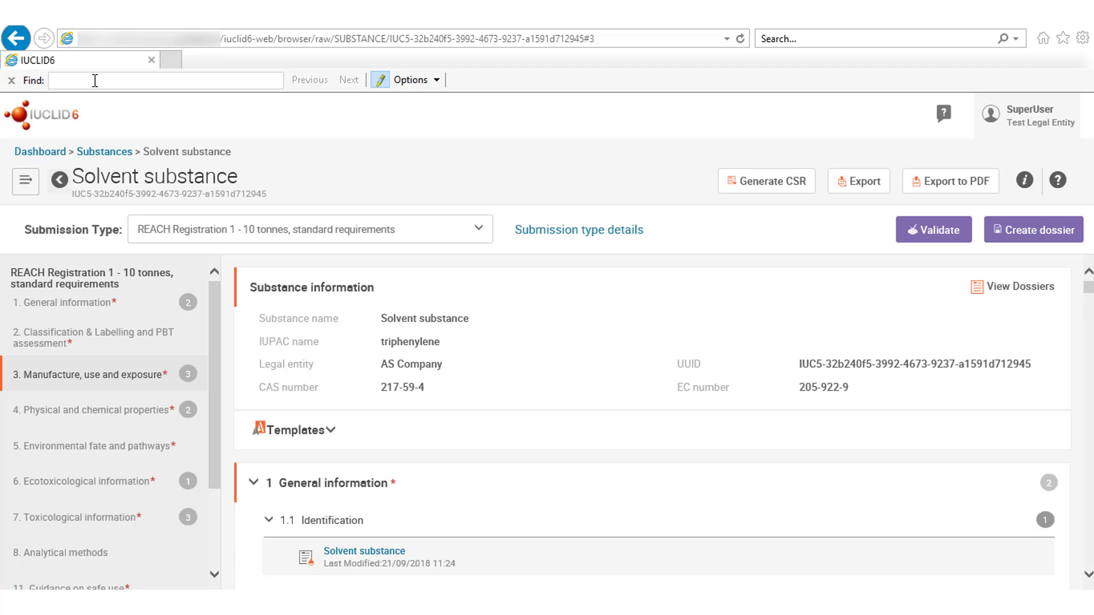
Step: Search the page for 'consumer' and scroll to the 3.5.5 Consumer uses matches
type("consumer")
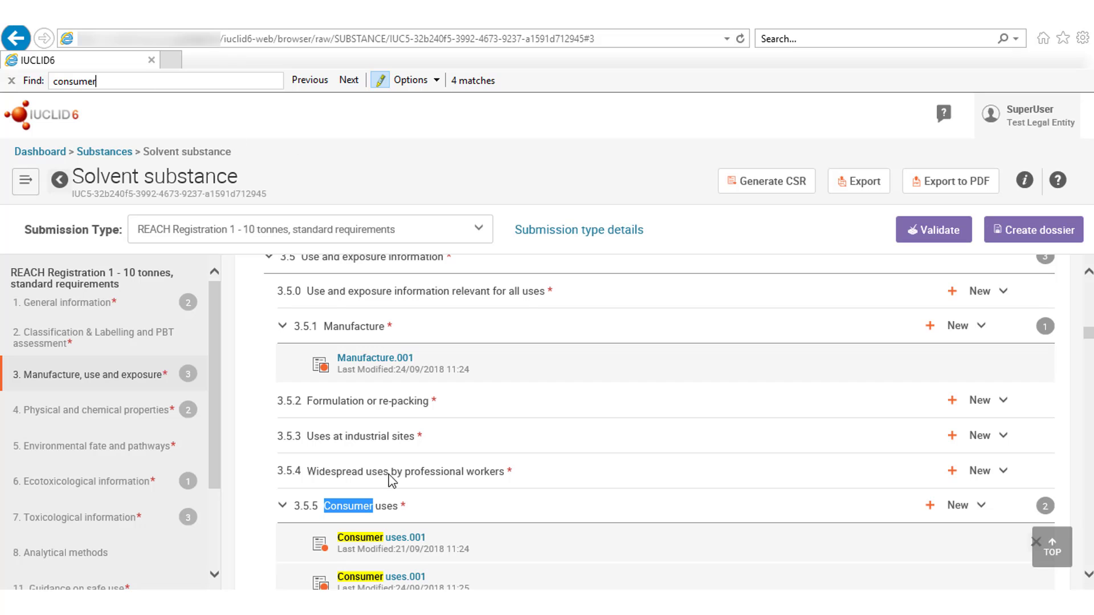
scroll(408, 472, "down", 2)
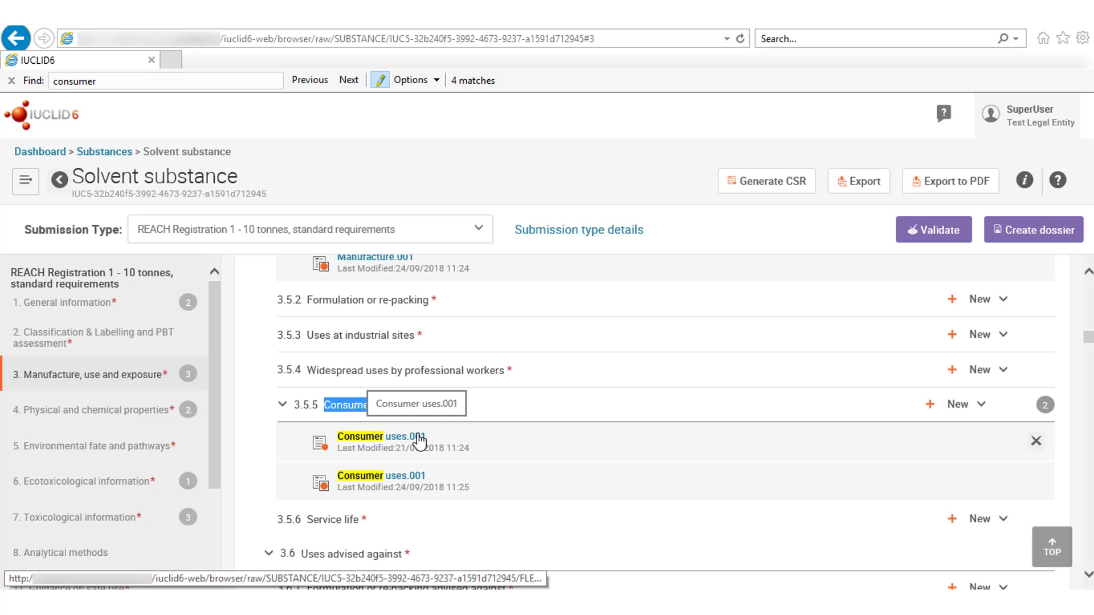
scroll(420, 441, "down", 1)
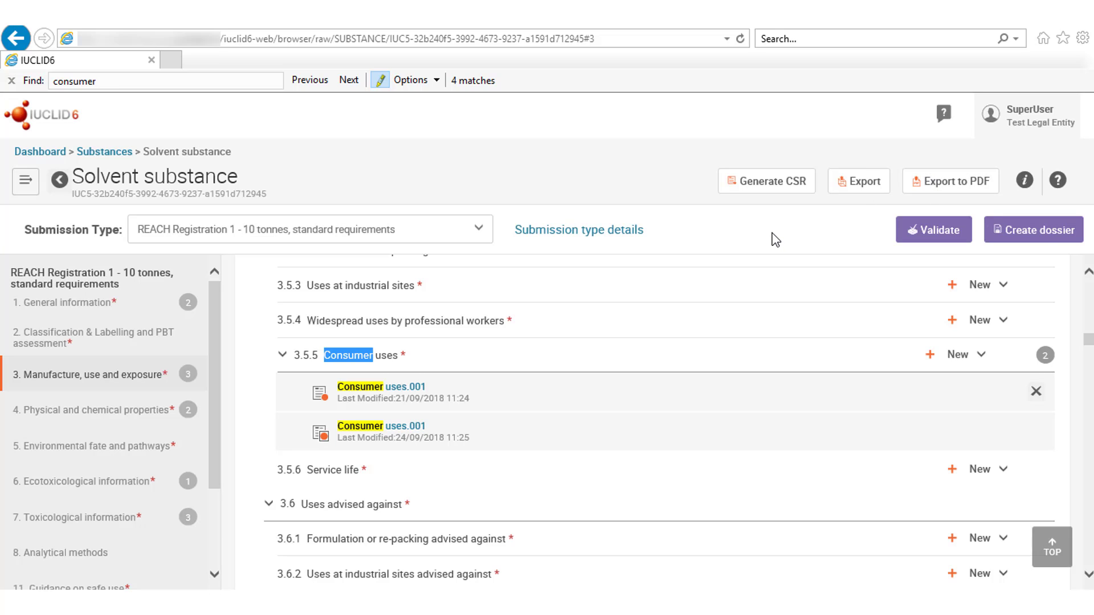
Step: Try the Validate and Create dossier buttons, then jump back to the page top
left_click(916, 235)
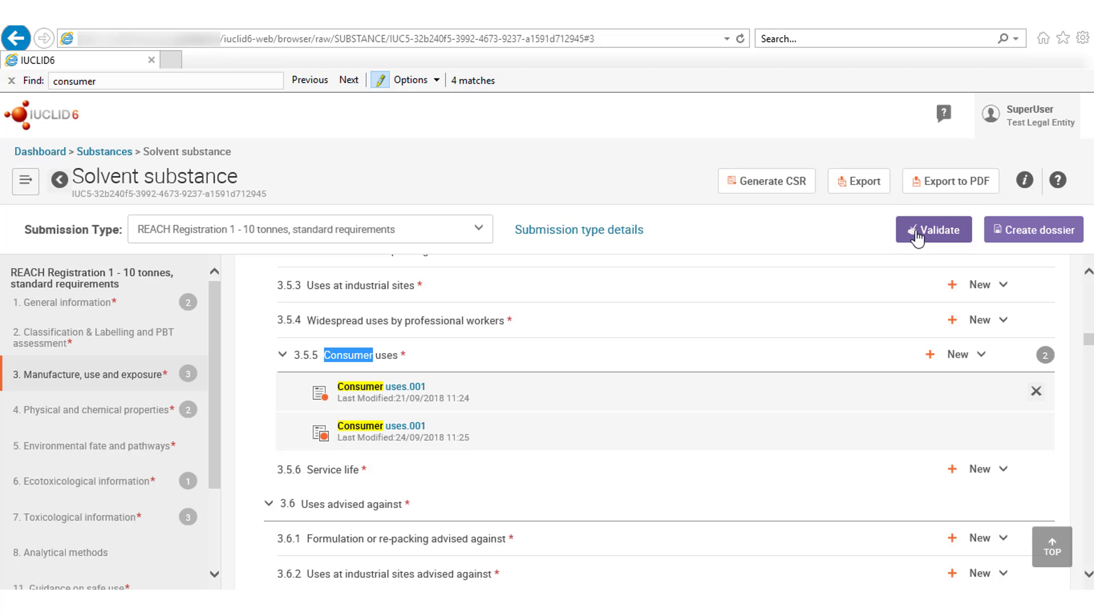
left_click(1020, 233)
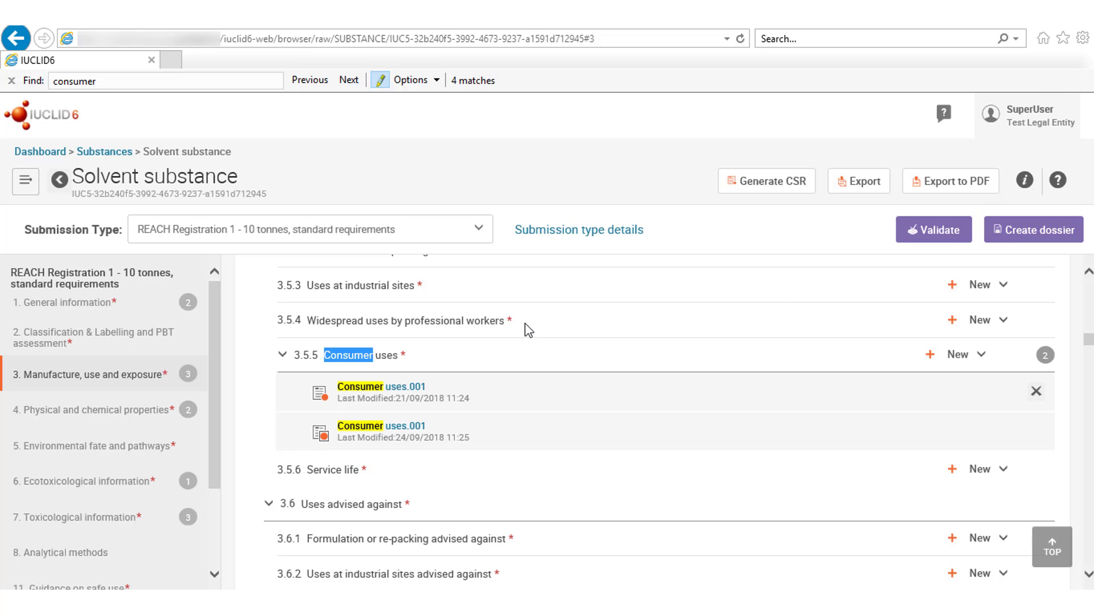
scroll(684, 399, "up", 5)
left_click(1048, 546)
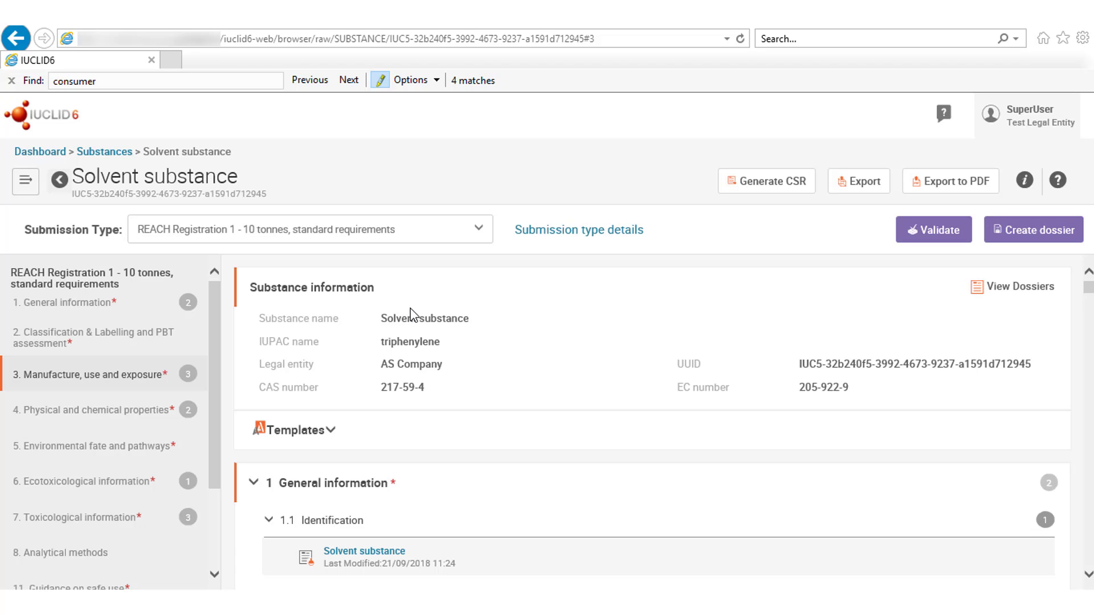
Step: Show the Dossier versions panel with the two locked Solvent substance dossiers
left_click(1017, 287)
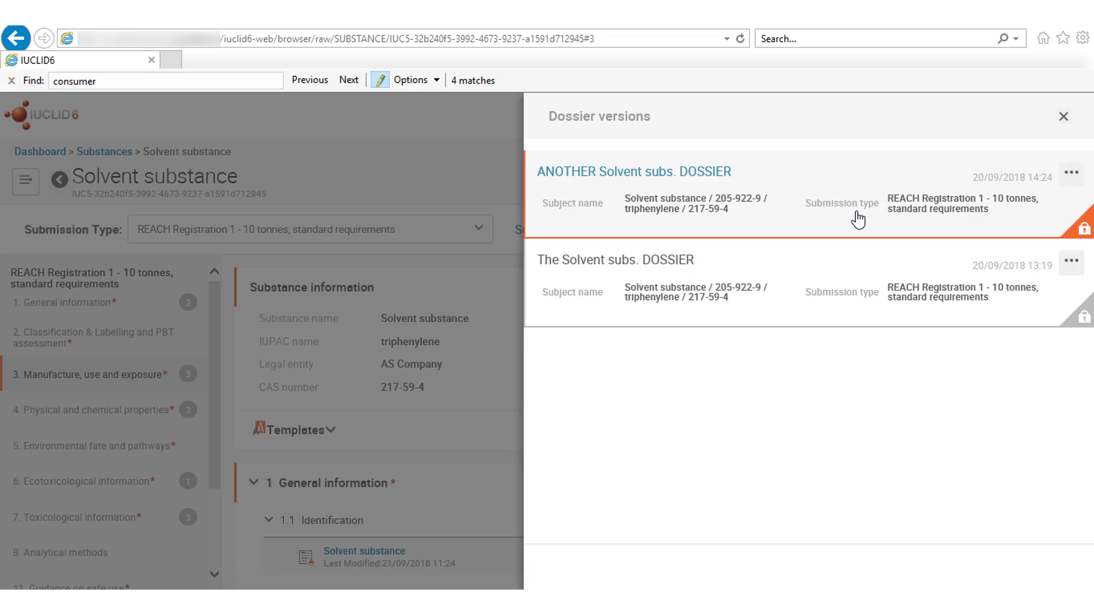
Step: Open 'The Solvent subs. DOSSIER', created 20/09/2018 13:19
left_click(801, 276)
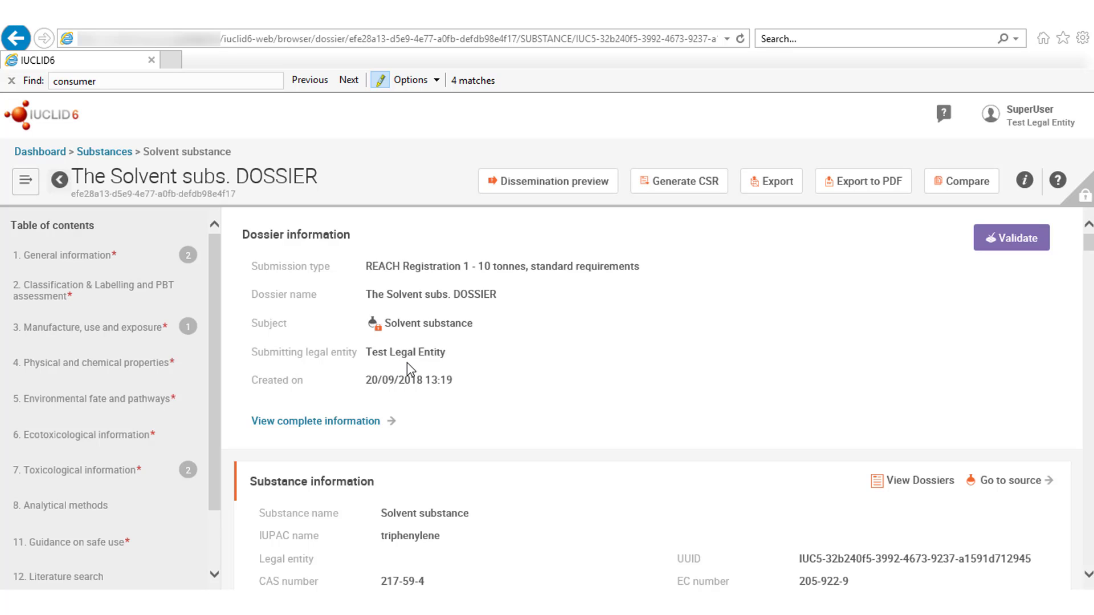
left_click(345, 429)
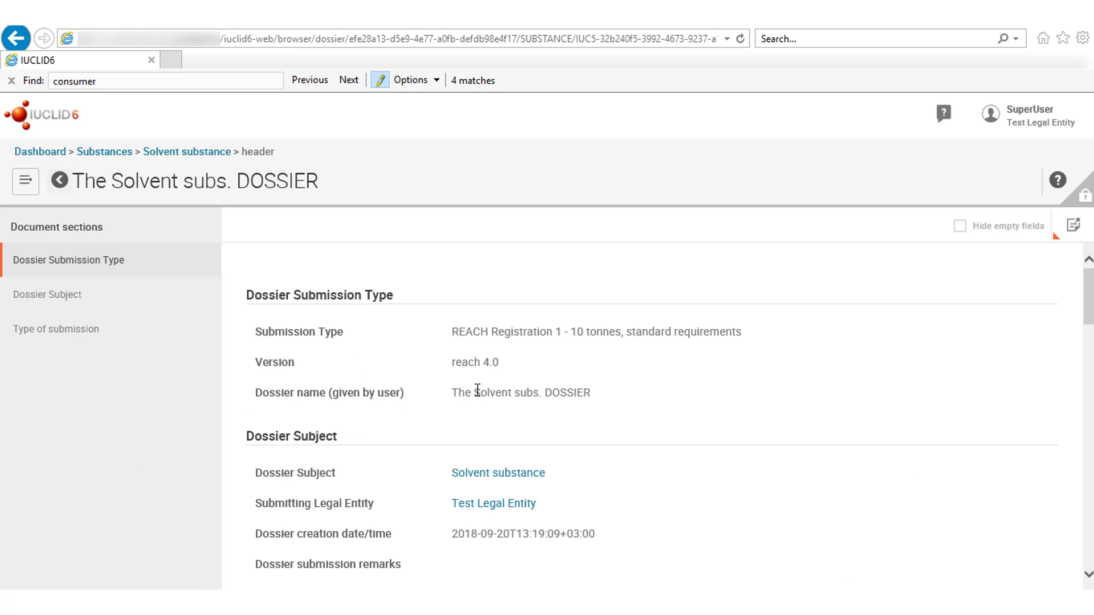
scroll(481, 401, "down", 10)
scroll(492, 407, "down", 4)
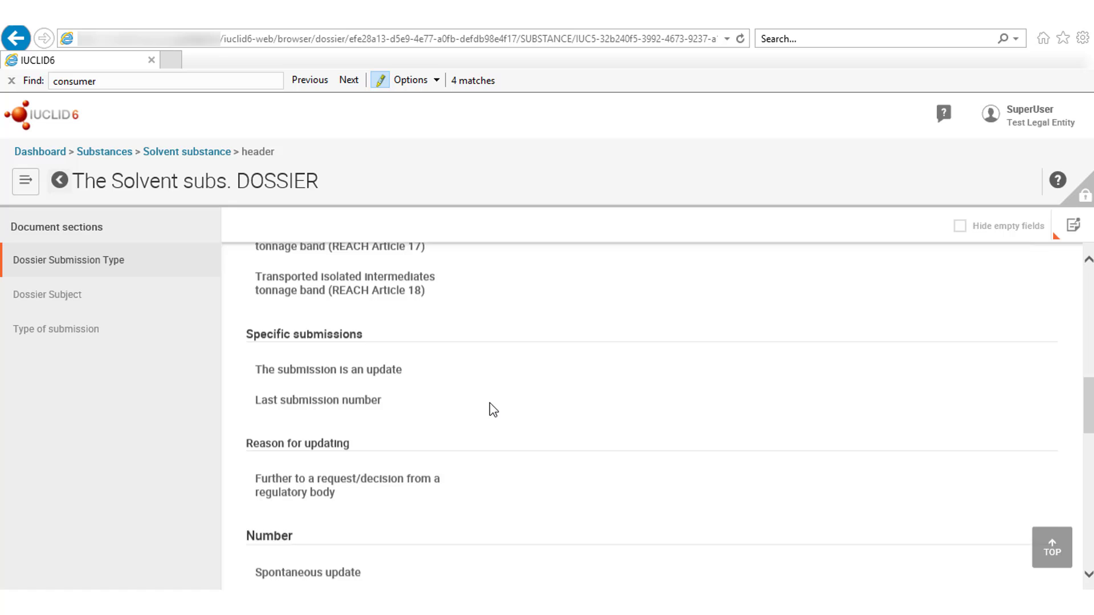
scroll(492, 406, "up", 15)
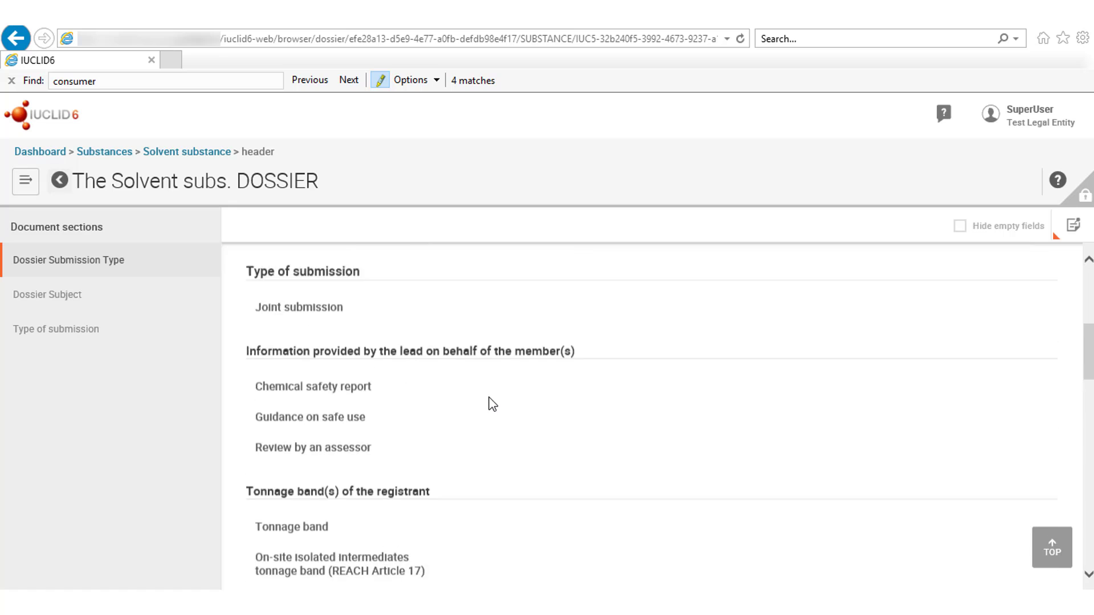
left_click(1072, 228)
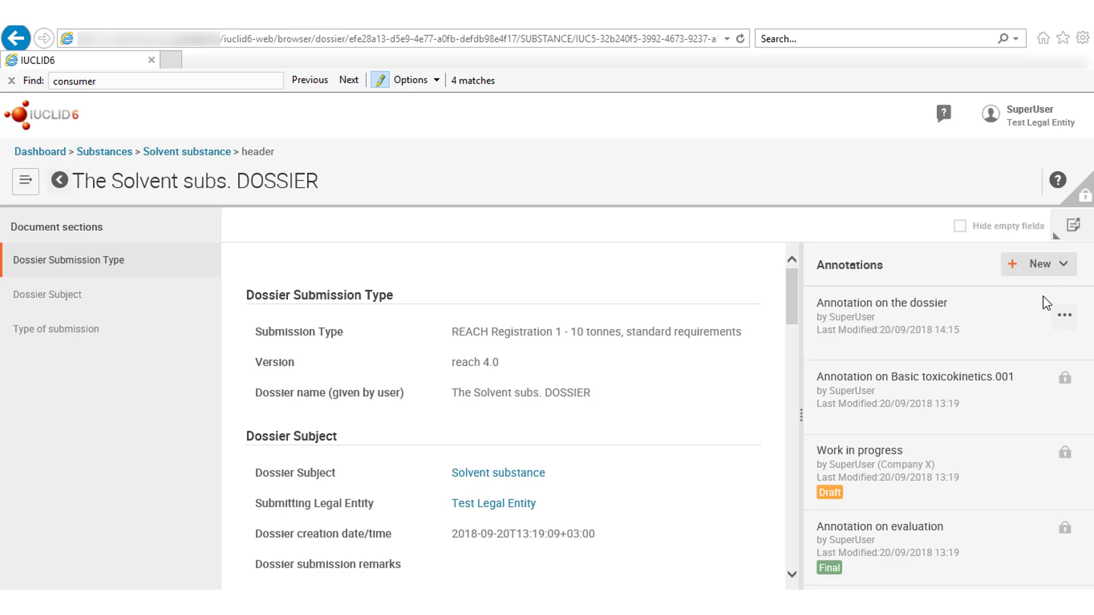
left_click(1075, 231)
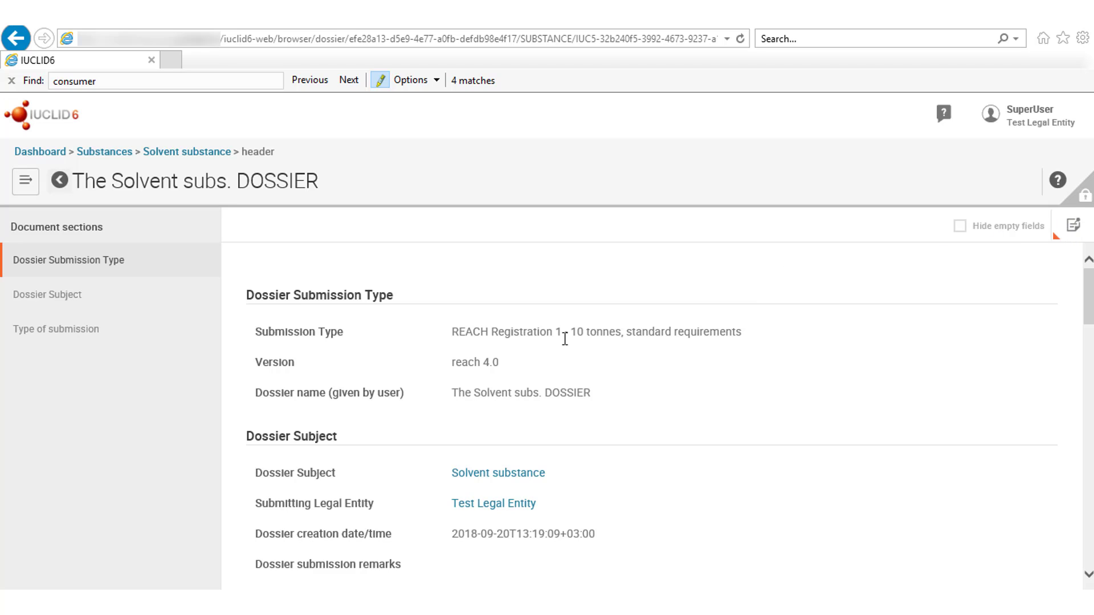
left_click(59, 181)
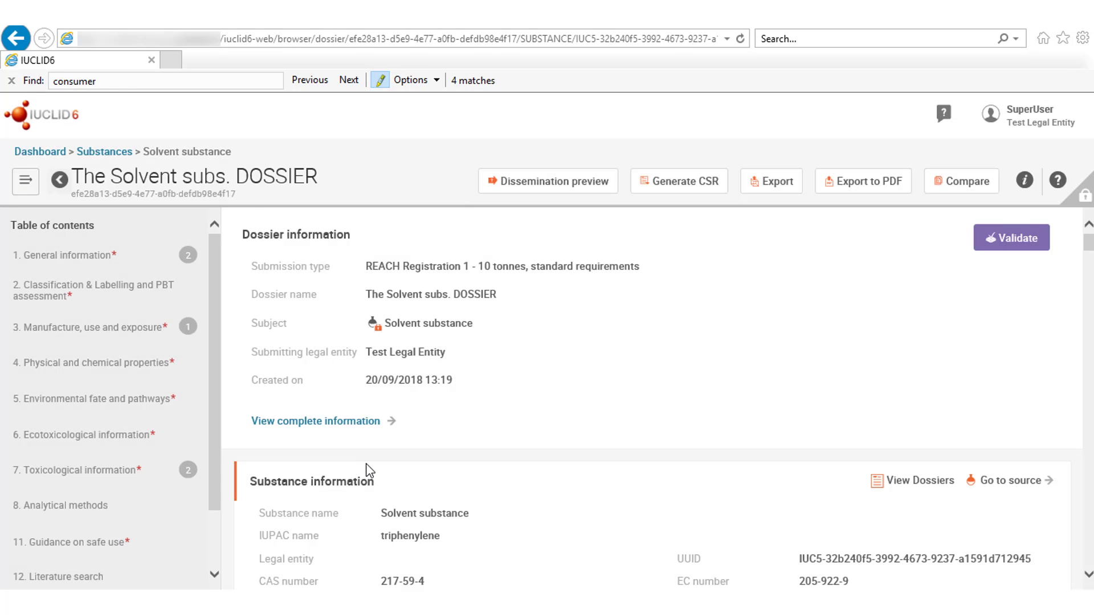
Step: Jump to the dossier's Substance information section showing 1.1 Identification
left_click(314, 495)
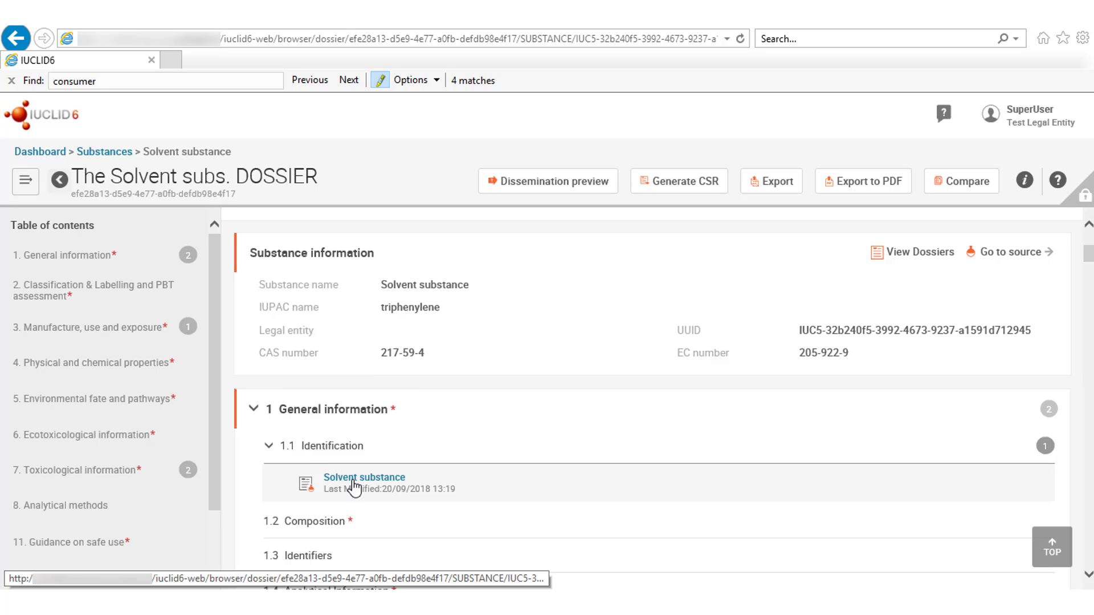
Step: From section 3 Manufacture, use and exposure, open Consumer uses.001 in a new browser tab
left_click(153, 327)
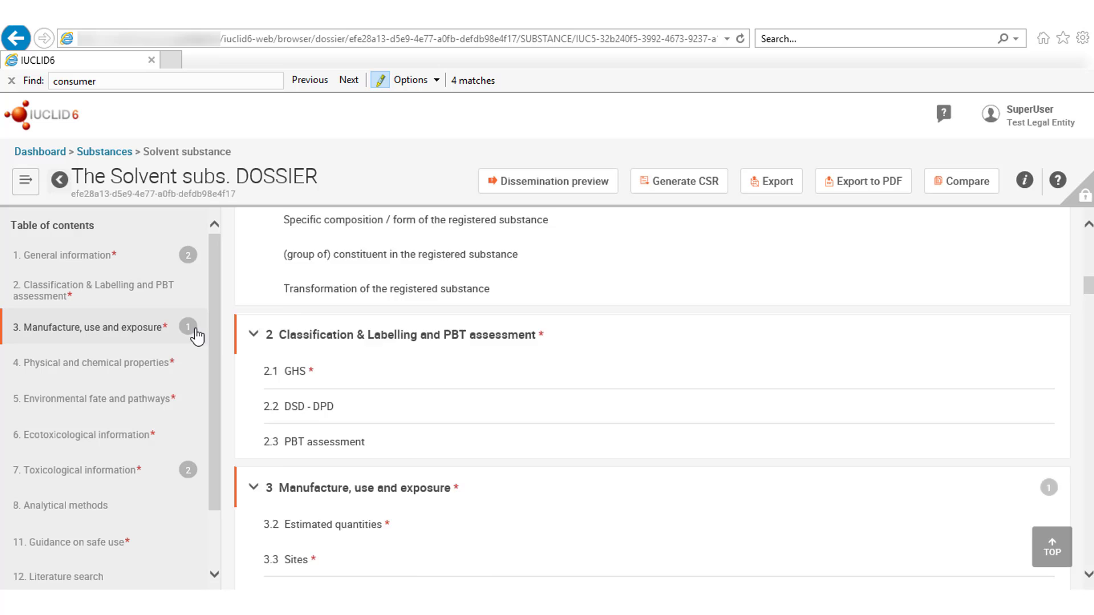
scroll(341, 399, "down", 3)
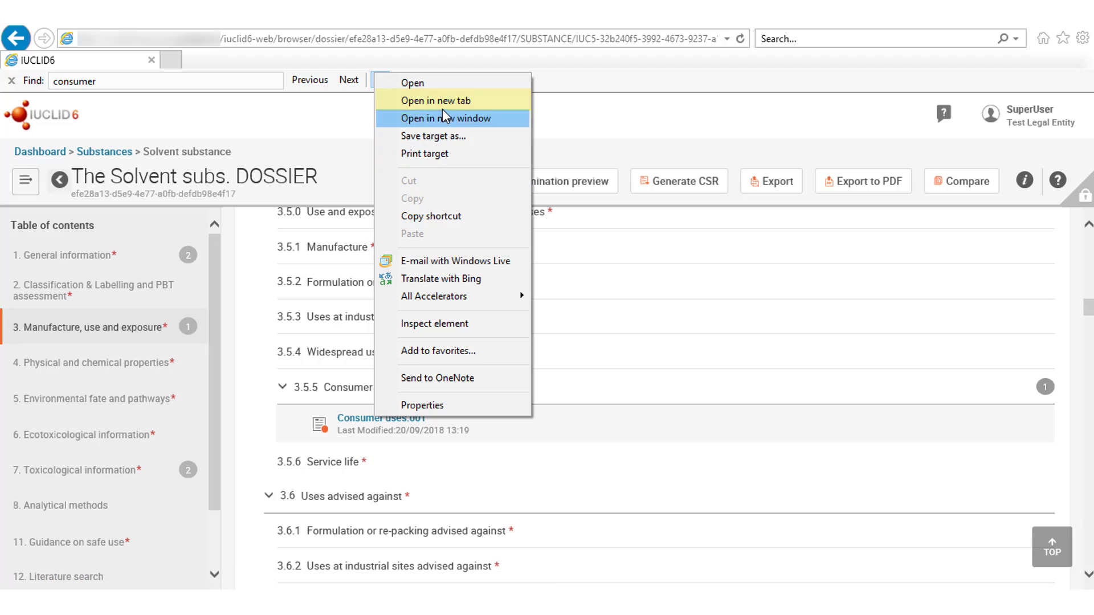
left_click(442, 104)
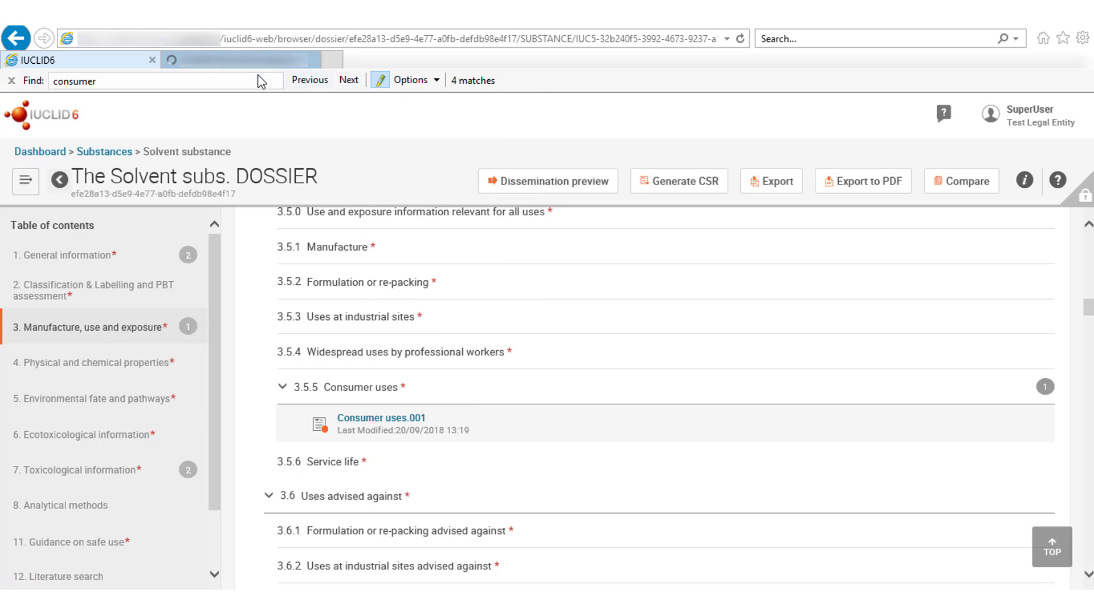
left_click(217, 64)
Step: Select the dossier tab's page address, then return to the Consumer uses.001 tab
left_click(123, 61)
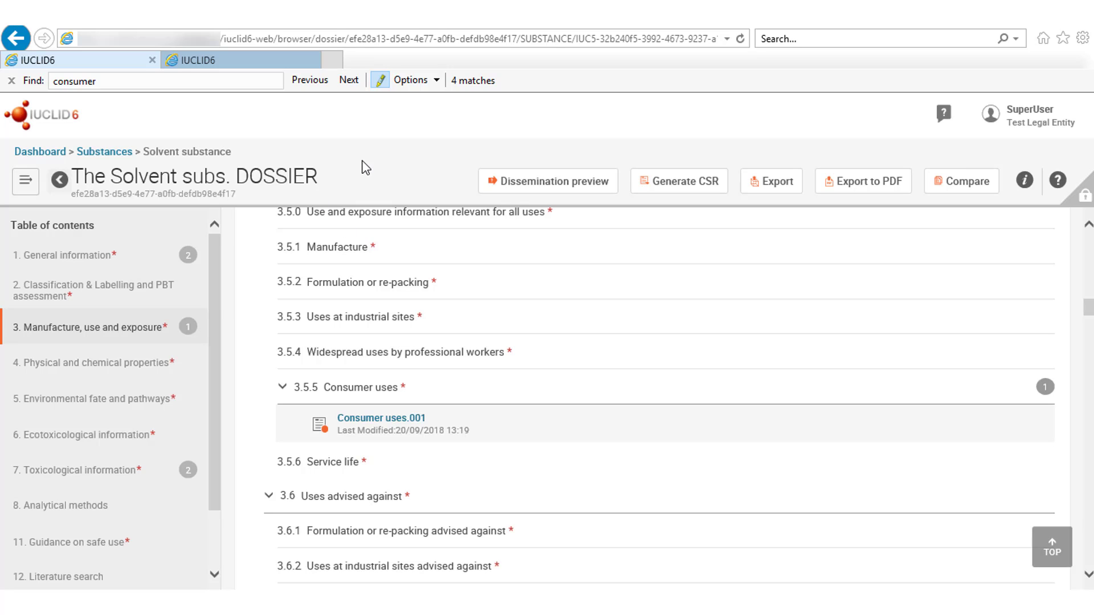
left_click(370, 40)
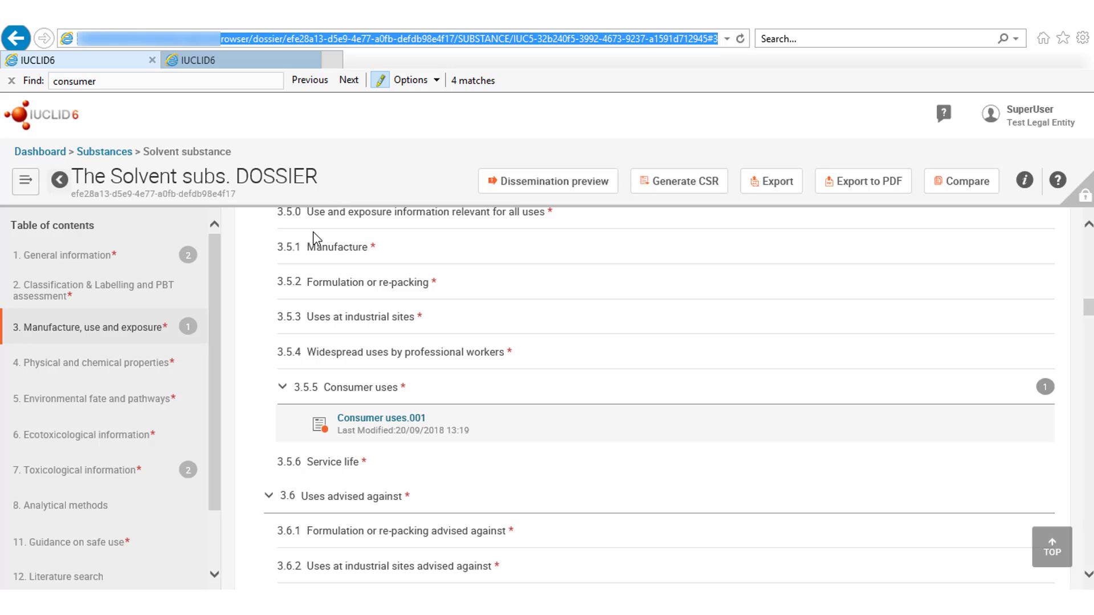
left_click(251, 62)
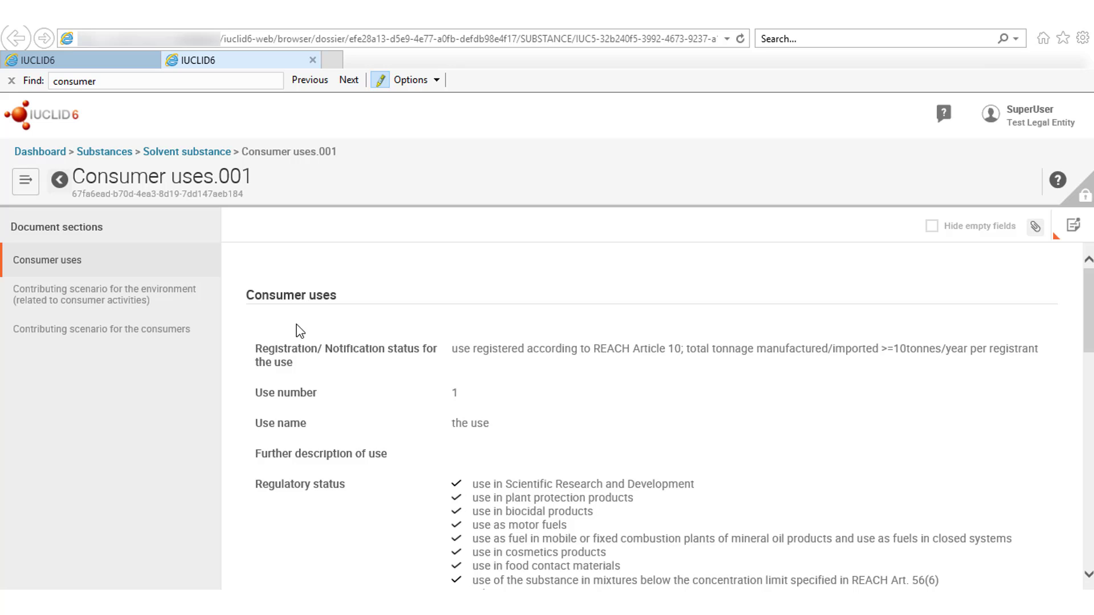
Step: Browse the record's document sections, then tick Hide empty fields to leave only filled entries
left_click(63, 302)
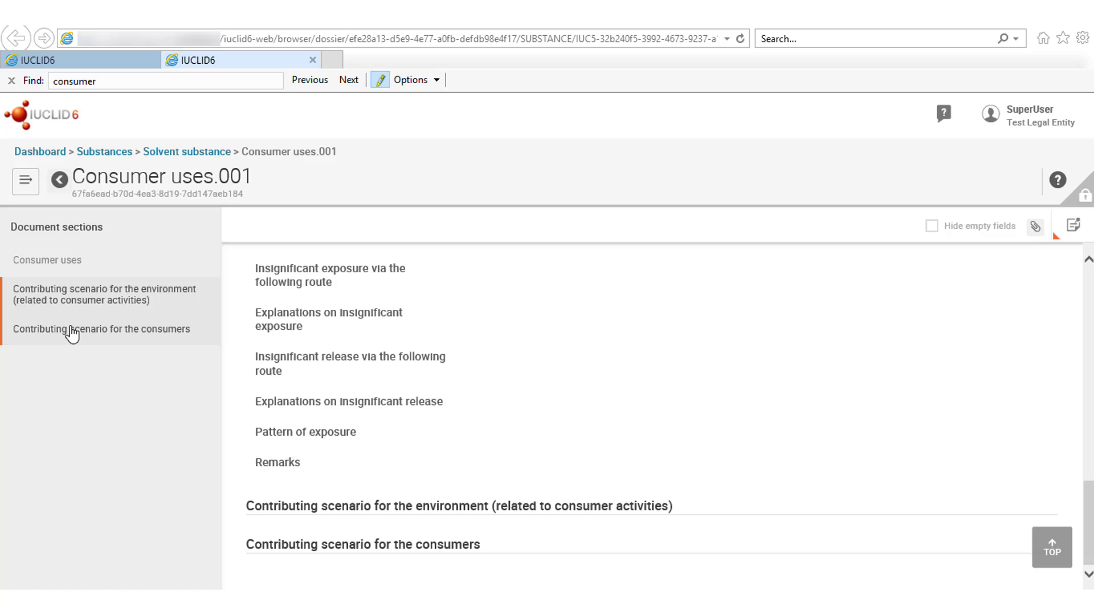
left_click(80, 270)
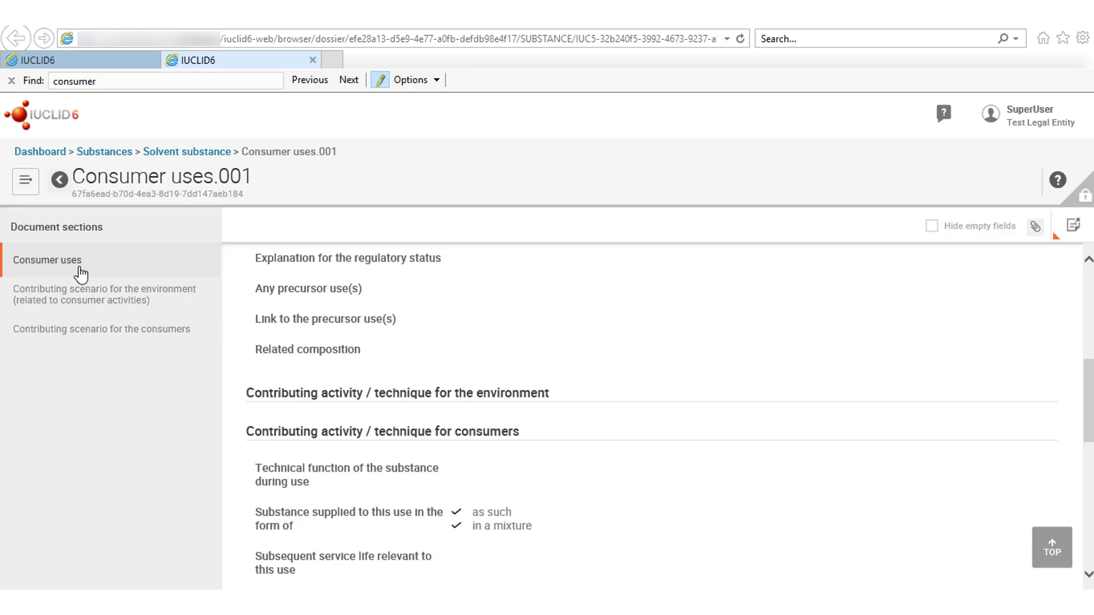
left_click(941, 228)
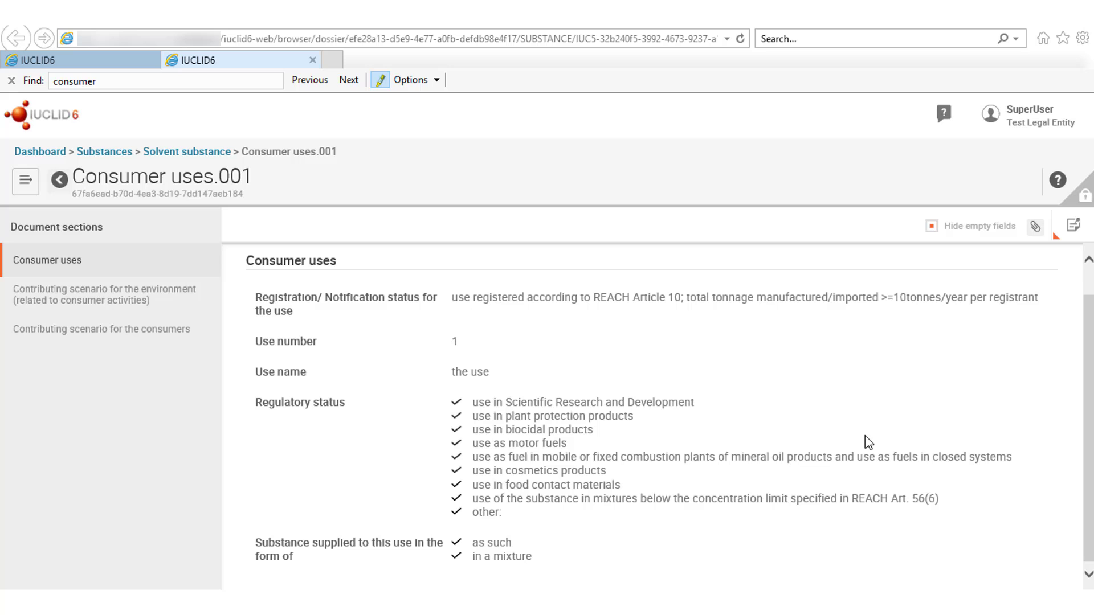
scroll(889, 456, "up", 1)
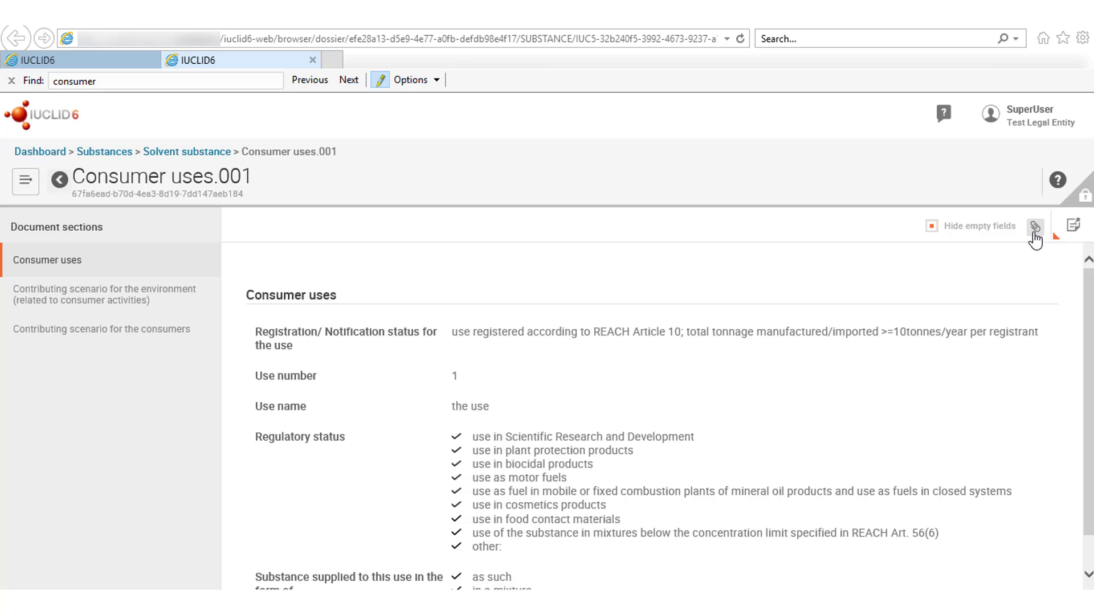
Step: Check the record's attachments list, then display its three annotations, including the Draft 'Work in progress'
left_click(1034, 228)
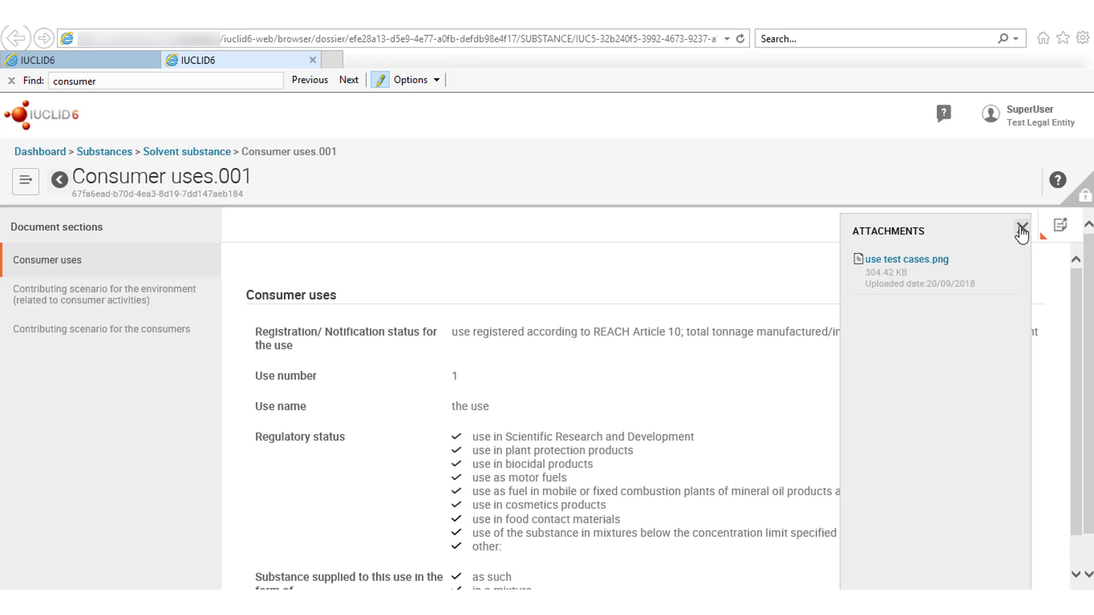
left_click(1022, 230)
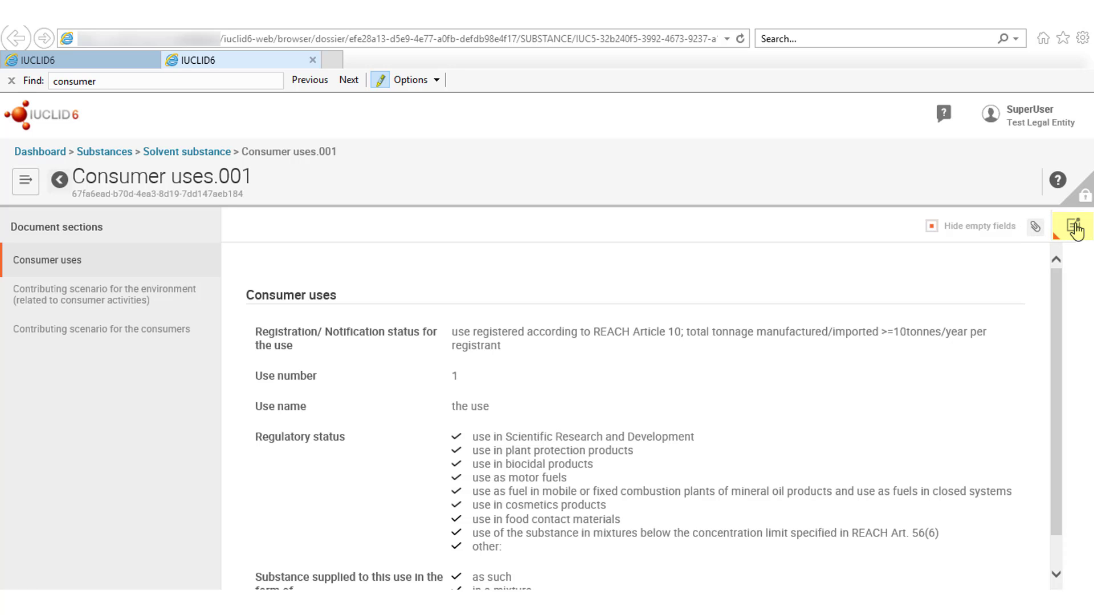
left_click(1074, 228)
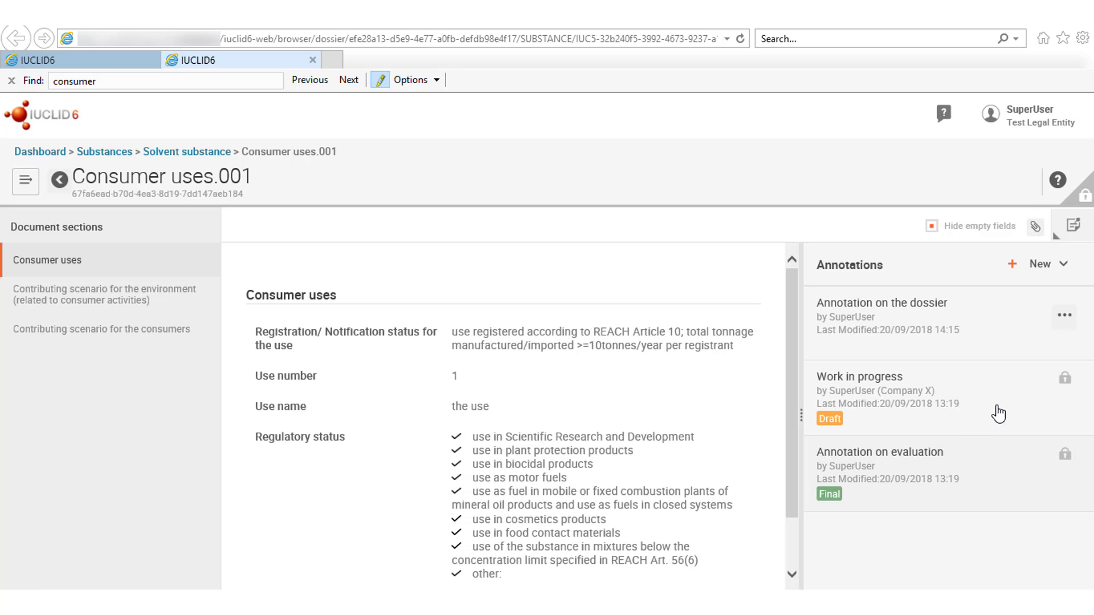